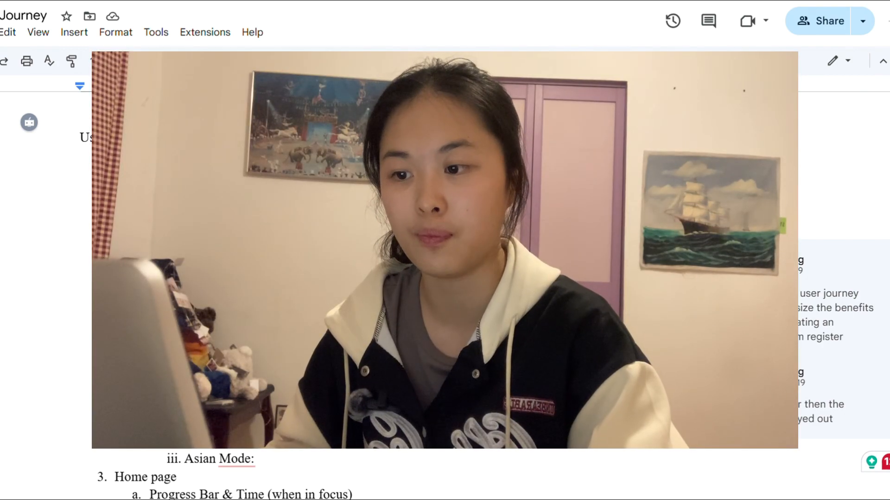
# Step: Review the User Journey outline from the loading and onboarding pages through the Wall of Disappointment and Currency sections
pyautogui.scroll(-1, 445, 278)
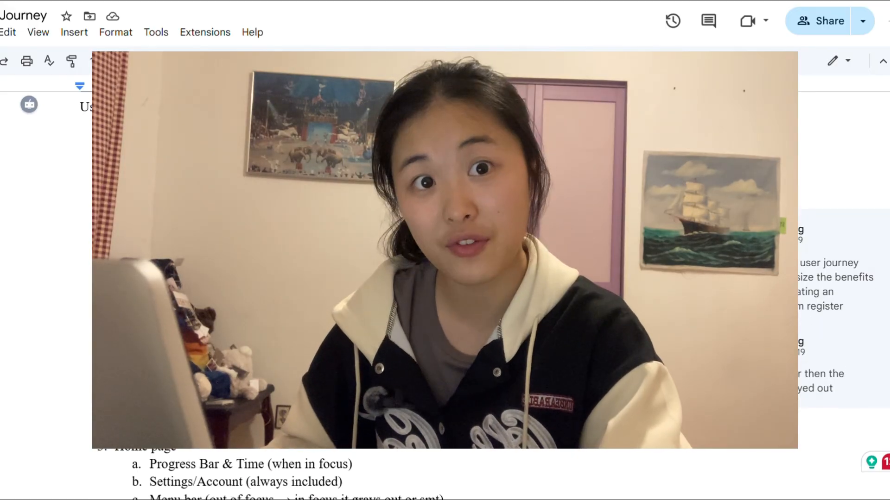
pyautogui.scroll(-2, 445, 278)
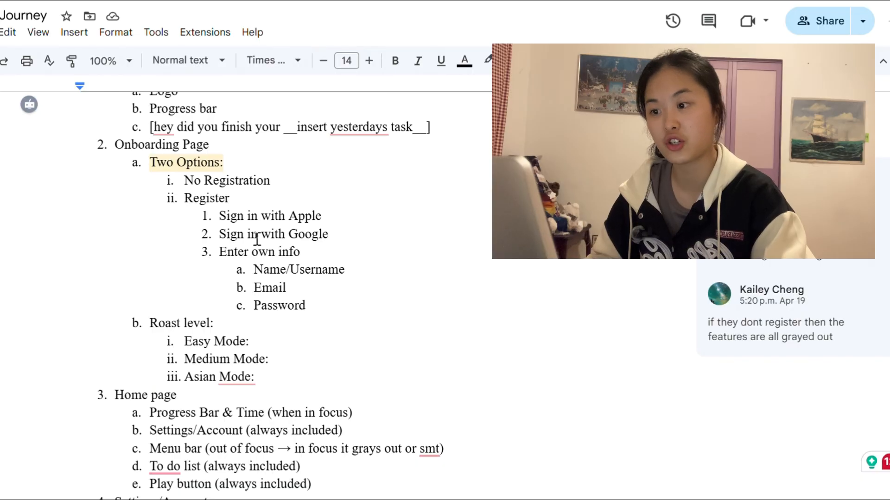
pyautogui.scroll(-1, 329, 287)
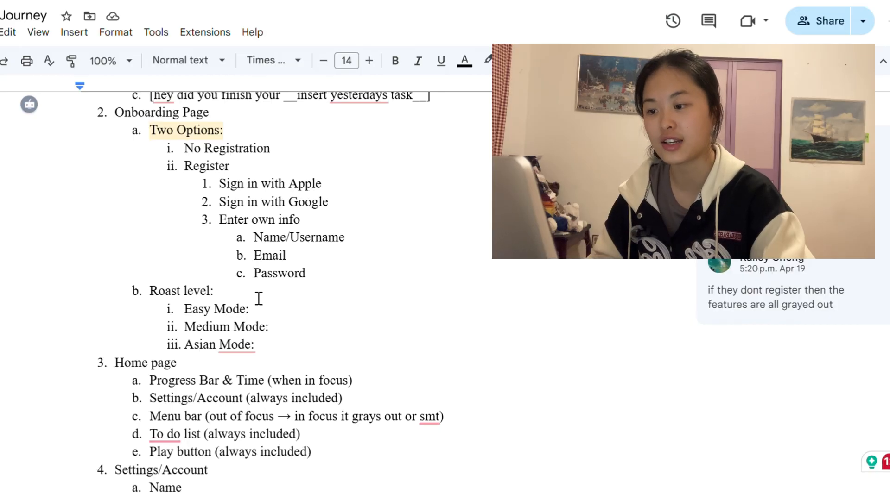
pyautogui.scroll(-2, 259, 298)
pyautogui.scroll(3, 259, 298)
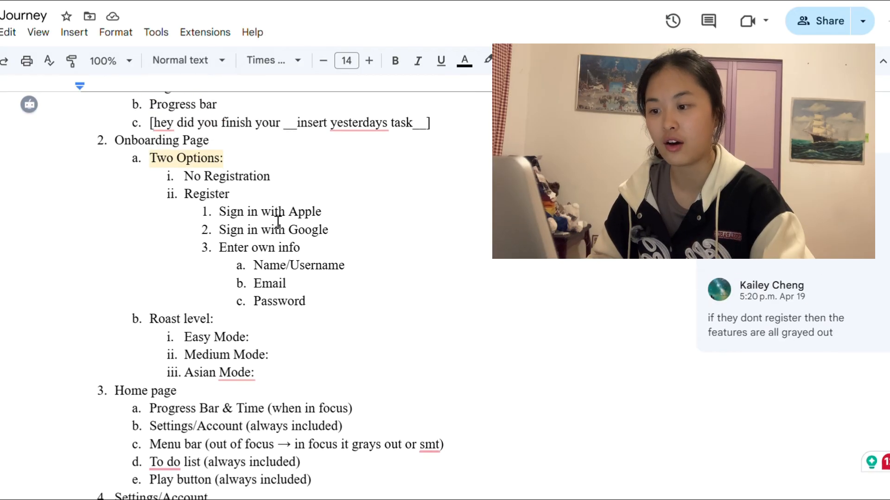
pyautogui.scroll(-3, 284, 174)
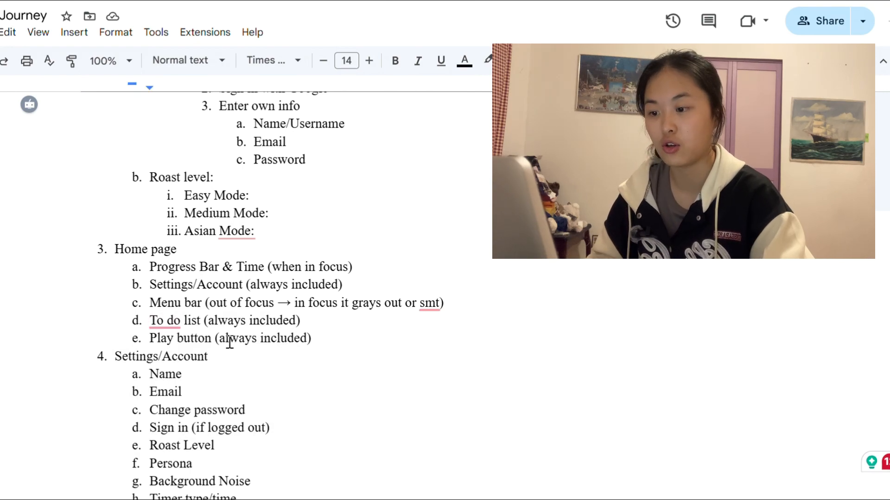
pyautogui.scroll(-4, 284, 327)
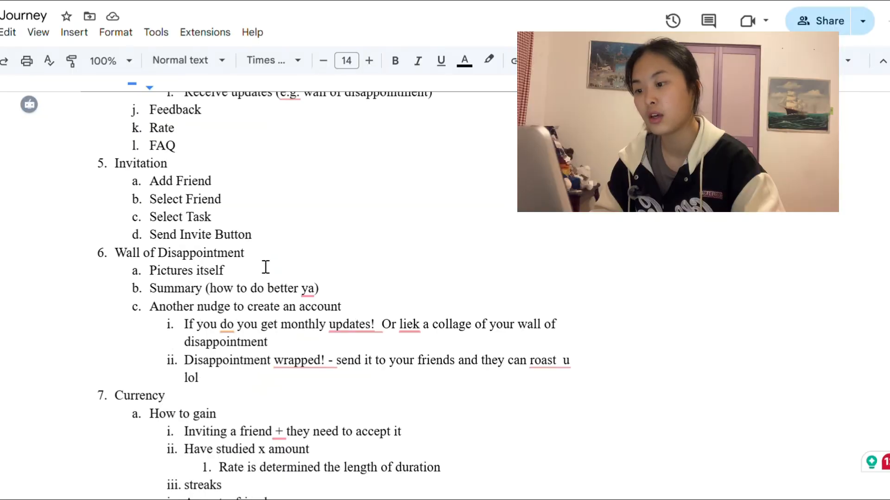
pyautogui.scroll(-2, 278, 262)
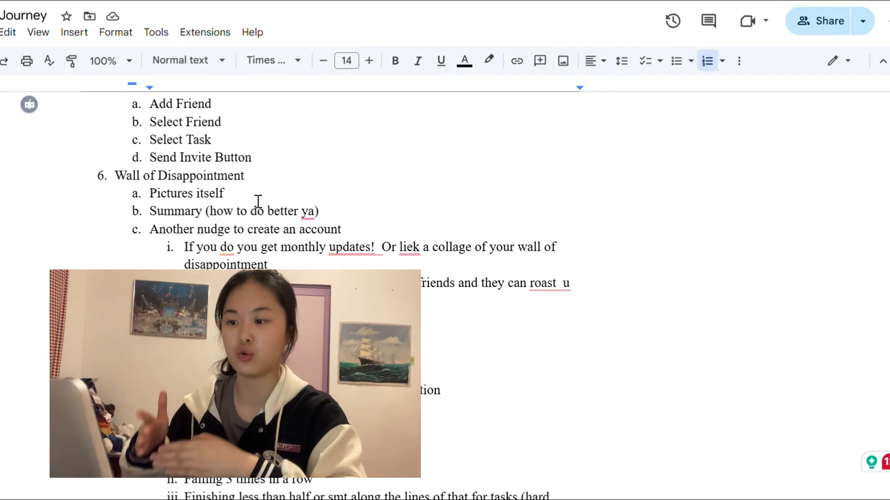
pyautogui.click(303, 214)
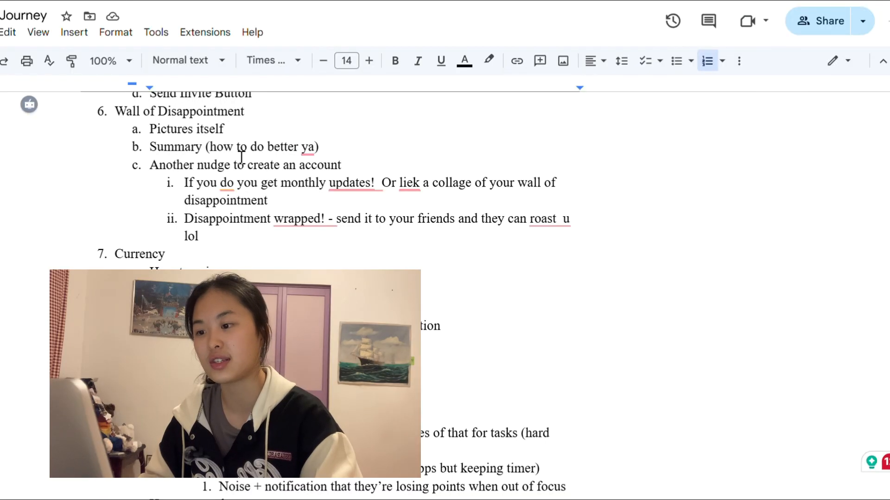
pyautogui.scroll(-3, 253, 186)
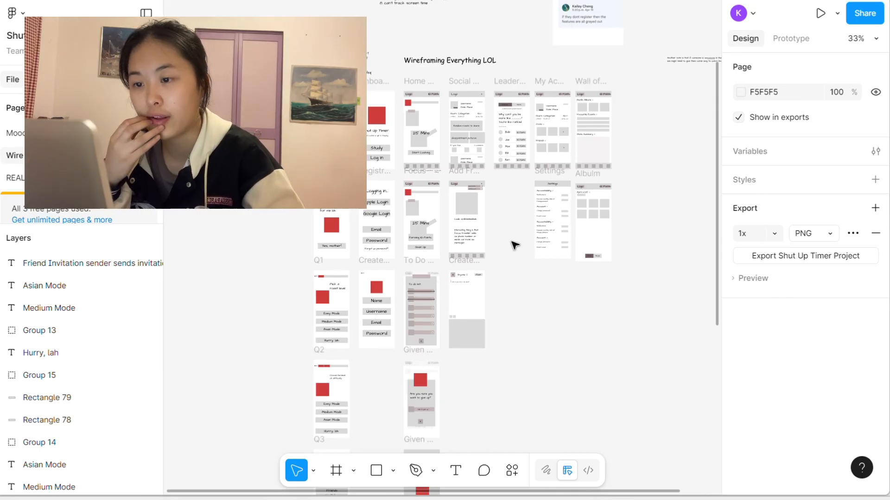
# Step: Examine the wireframe overview in Figma, including the lower survey frames, and inspect the Loading, Hello and Onboarding frames up close
pyautogui.scroll(-1, 515, 245)
pyautogui.scroll(-8, 514, 244)
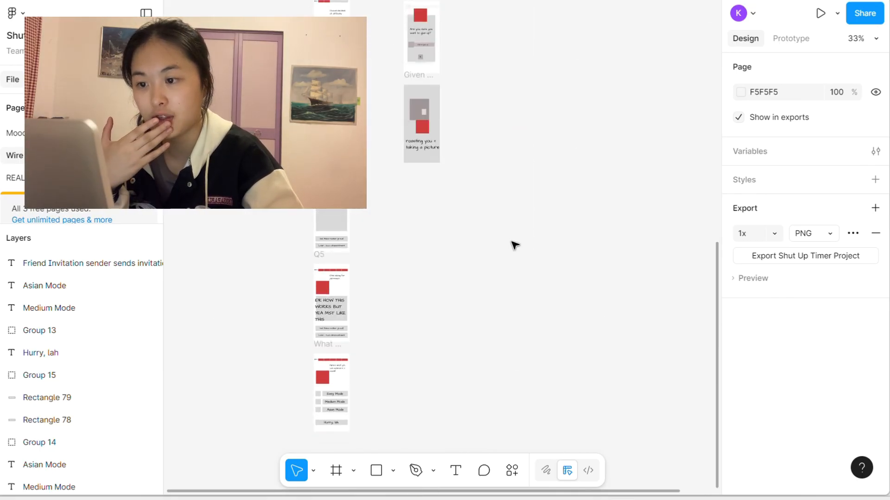
pyautogui.scroll(10, 513, 245)
pyautogui.scroll(-2, 514, 245)
pyautogui.scroll(2, 514, 245)
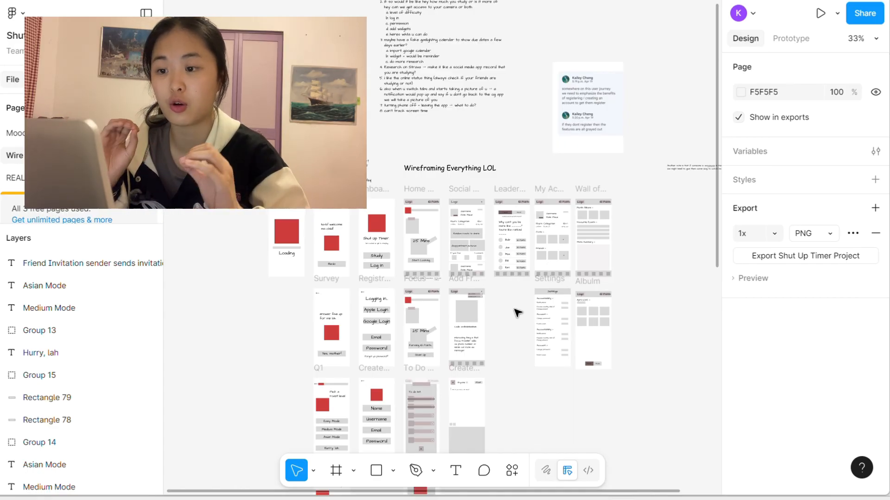
pyautogui.hotkey('shift', '0')
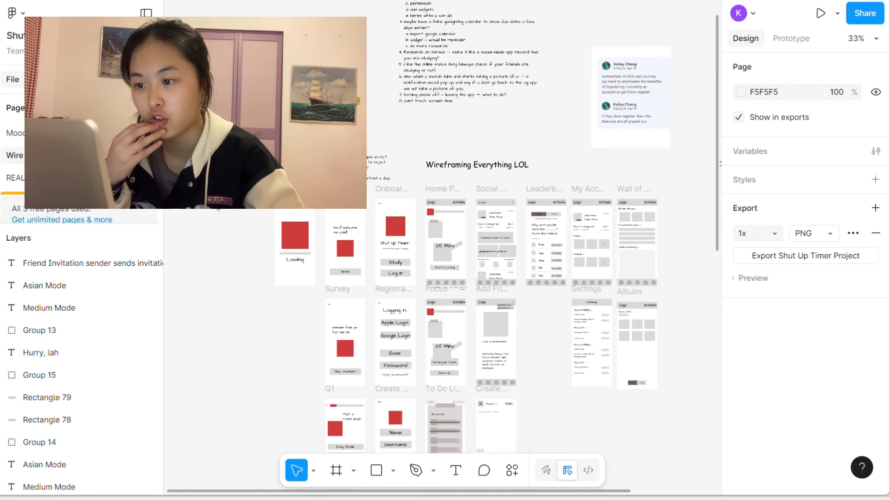
pyautogui.hscroll(1, 264, 244)
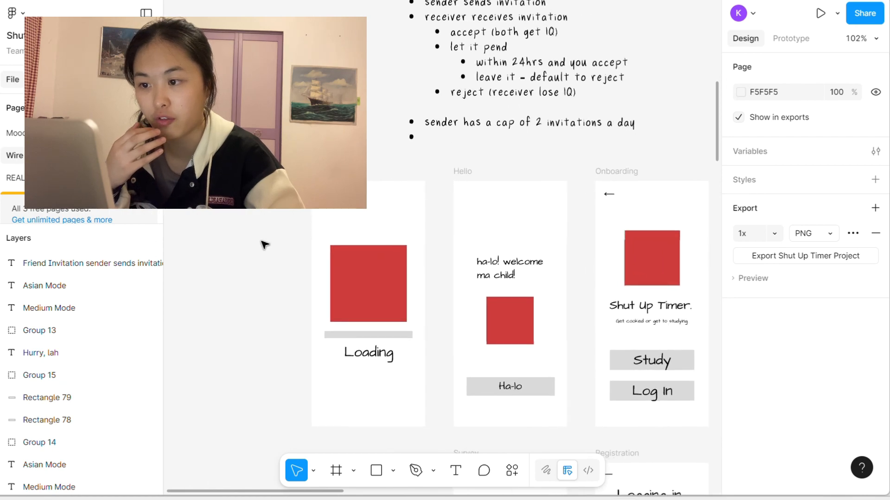
pyautogui.scroll(2, 264, 245)
pyautogui.scroll(-1, 264, 245)
pyautogui.hscroll(1, 265, 244)
# Step: Switch to the User Journey document in Google Docs and review its Loading Page and Onboarding Page items
pyautogui.hotkey('alt', 'Tab')
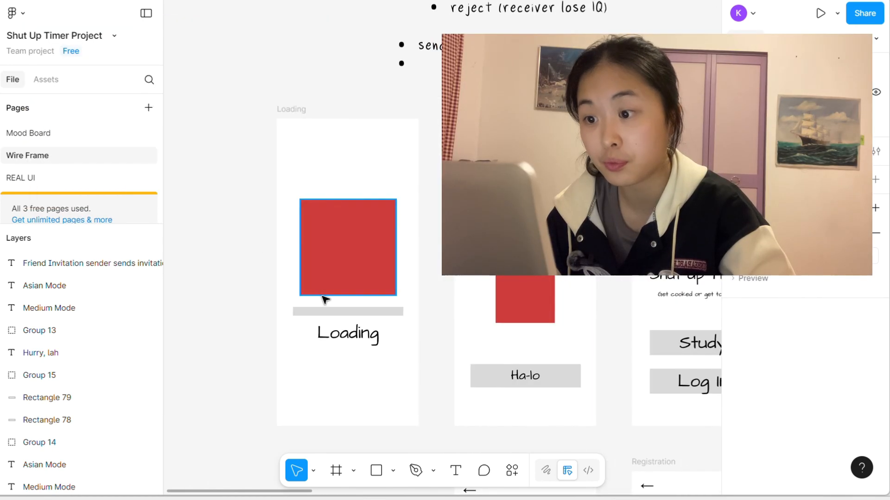
pyautogui.hotkey('alt', 'Tab')
pyautogui.click(244, 289)
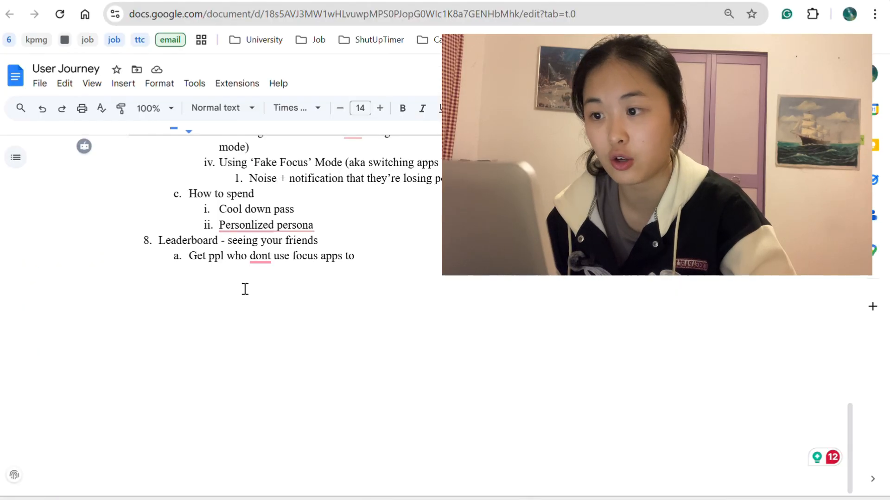
pyautogui.scroll(20, 399, 221)
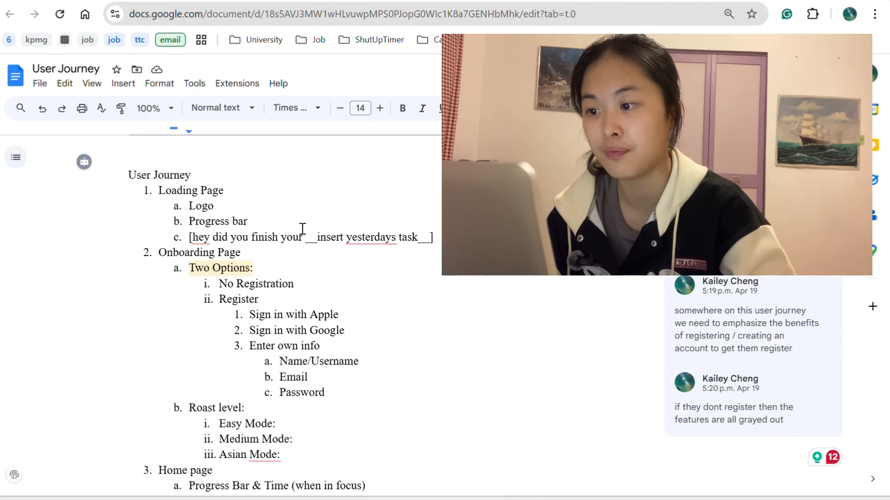
# Step: Switch back to the Figma wireframes and examine the social, leaderboard, settings, focus, home and onboarding frames against the user journey
pyautogui.hotkey('alt', 'Tab')
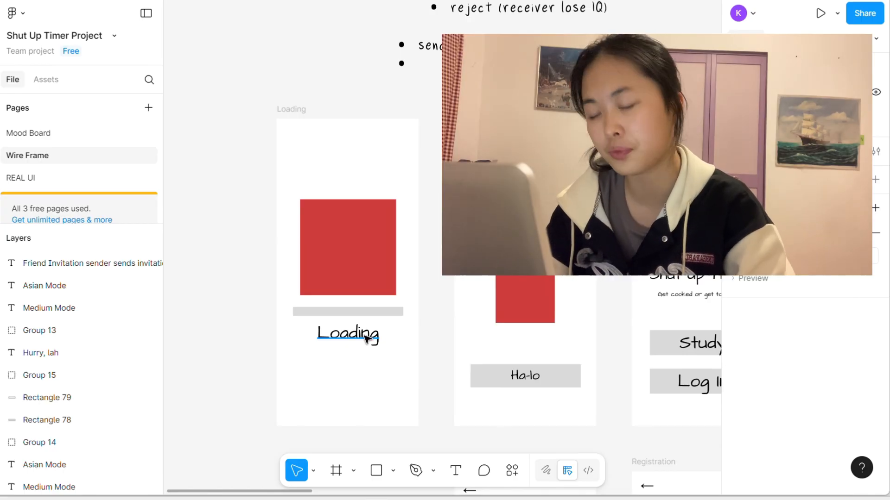
pyautogui.hscroll(15, 421, 339)
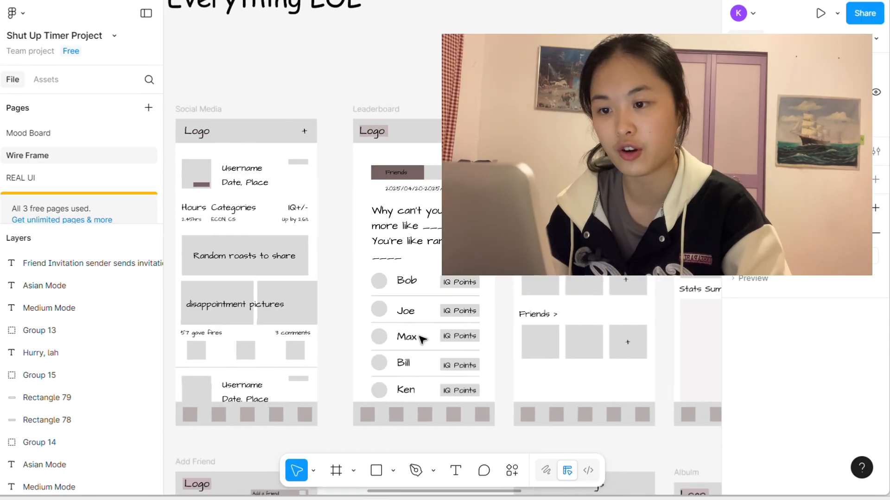
pyautogui.hscroll(15, 421, 340)
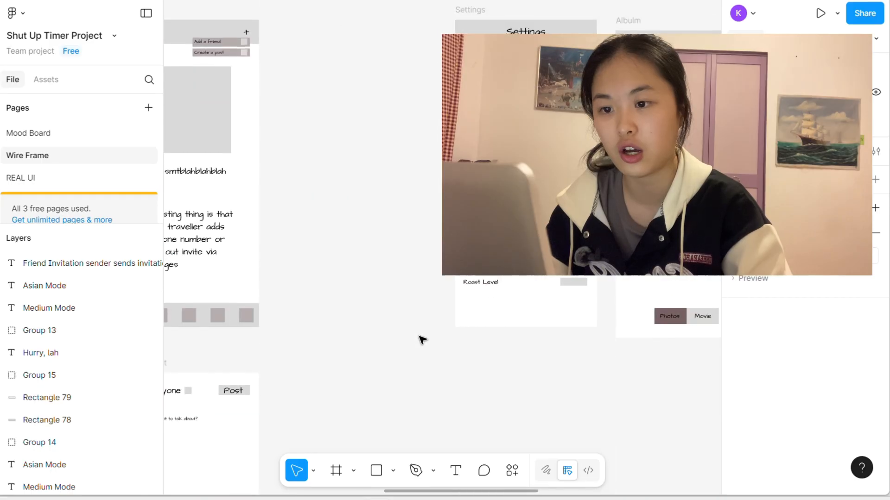
pyautogui.hscroll(-10, 421, 339)
pyautogui.scroll(3, 422, 340)
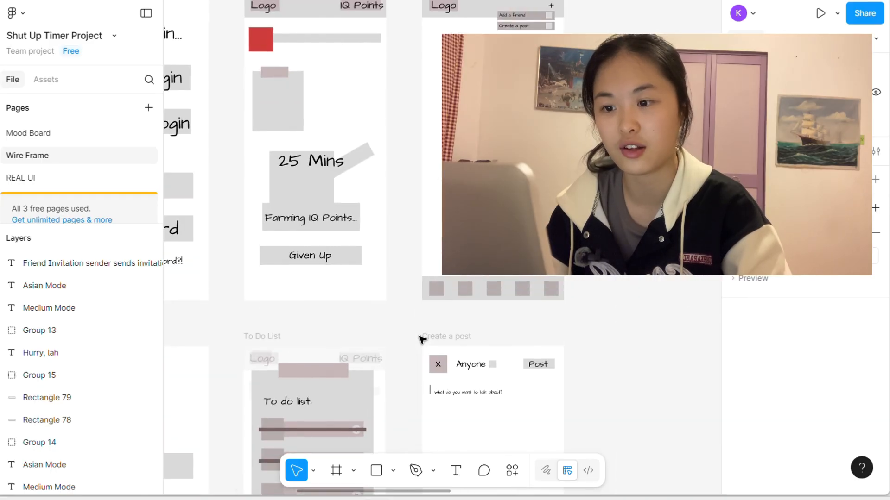
pyautogui.scroll(-5, 421, 340)
pyautogui.scroll(5, 422, 340)
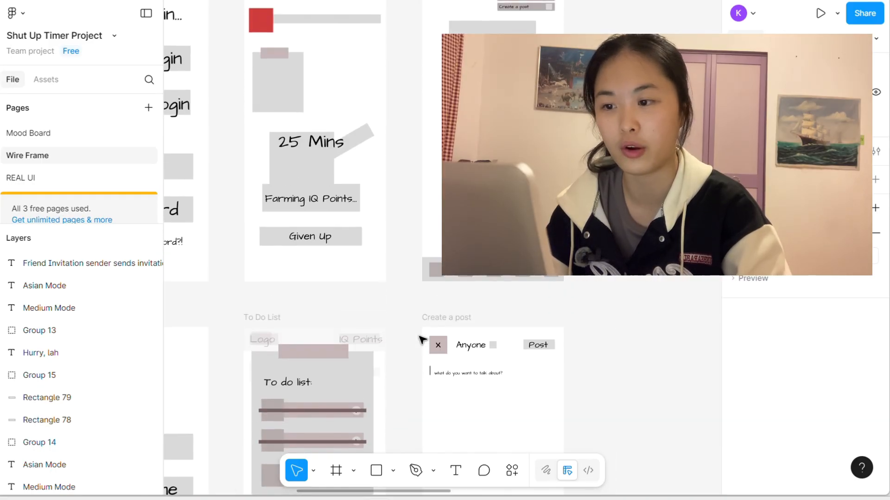
pyautogui.scroll(5, 422, 340)
pyautogui.scroll(4, 422, 339)
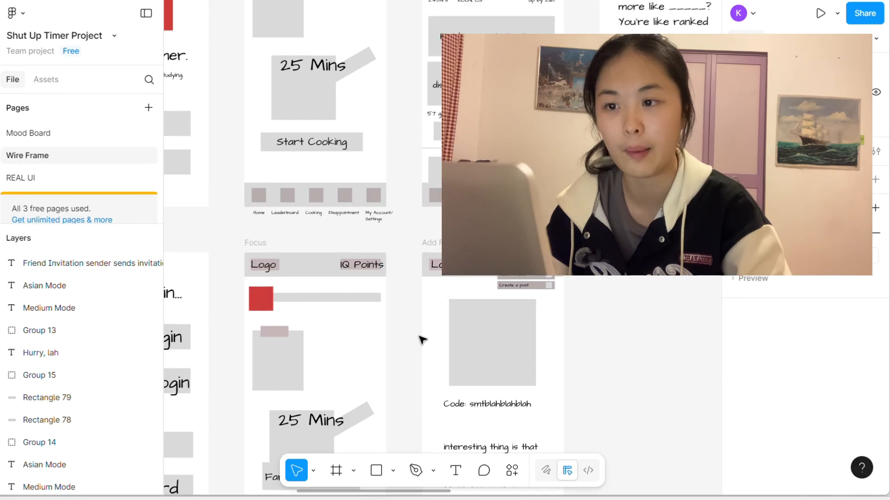
pyautogui.hscroll(-7, 422, 340)
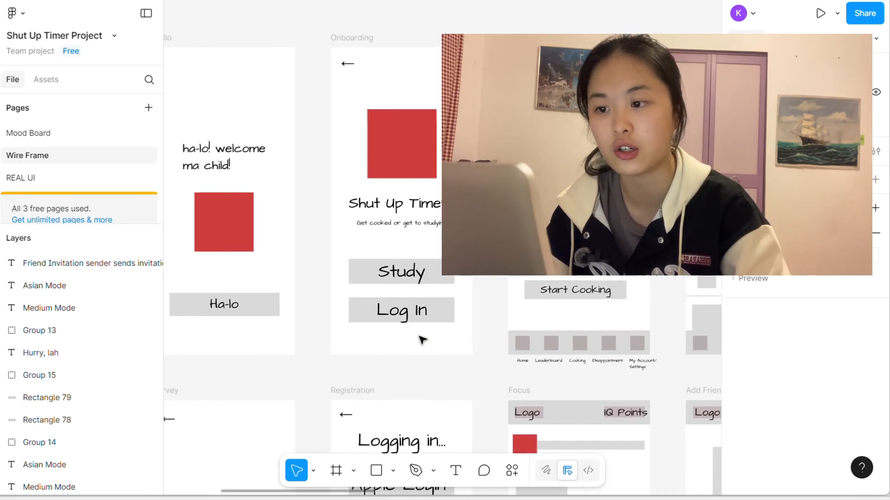
pyautogui.hscroll(-5, 398, 341)
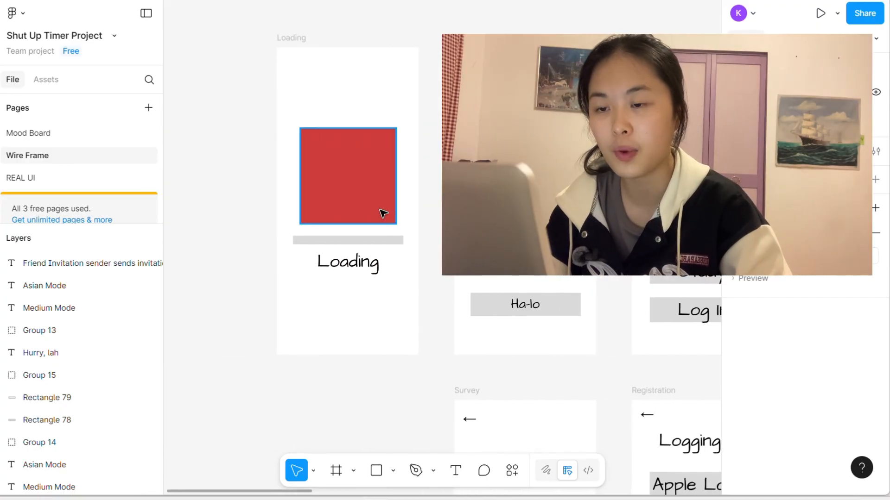
# Step: Examine the survey flow frames from Hello and Survey through the question screens to the "What we can do" frame
pyautogui.hscroll(4, 383, 213)
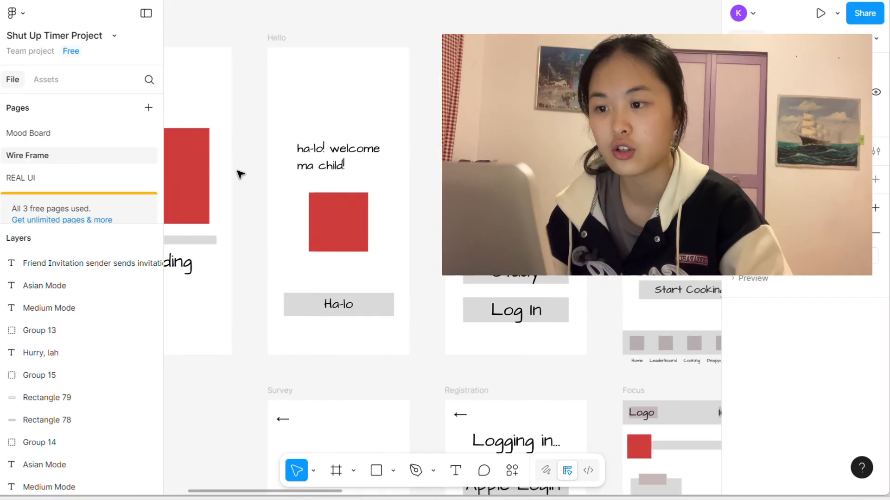
pyautogui.scroll(-14, 328, 200)
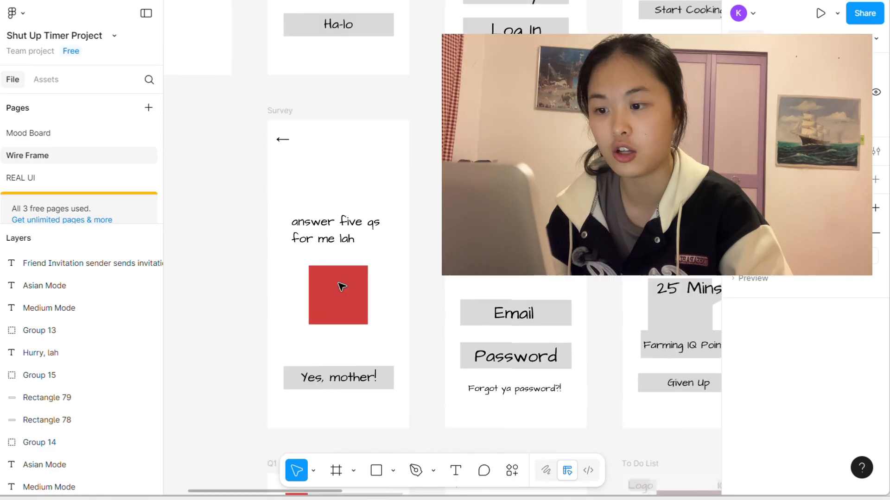
pyautogui.scroll(-20, 342, 286)
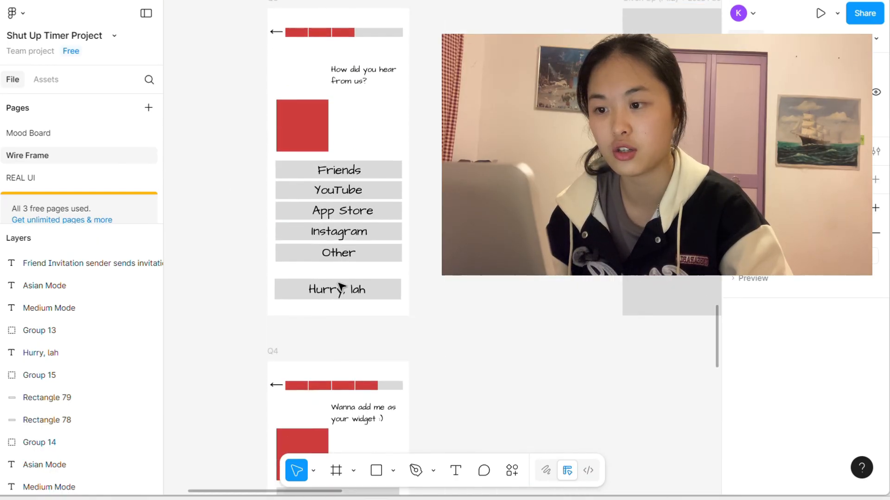
pyautogui.scroll(-10, 324, 302)
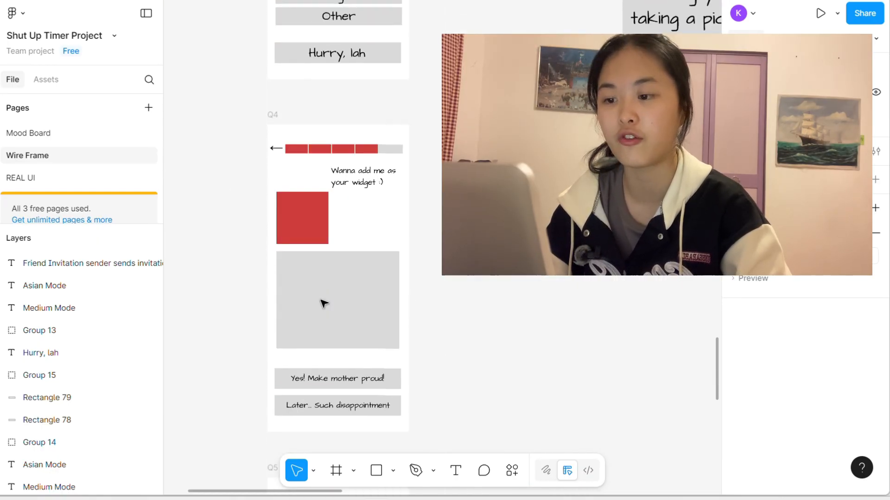
pyautogui.scroll(-9, 325, 302)
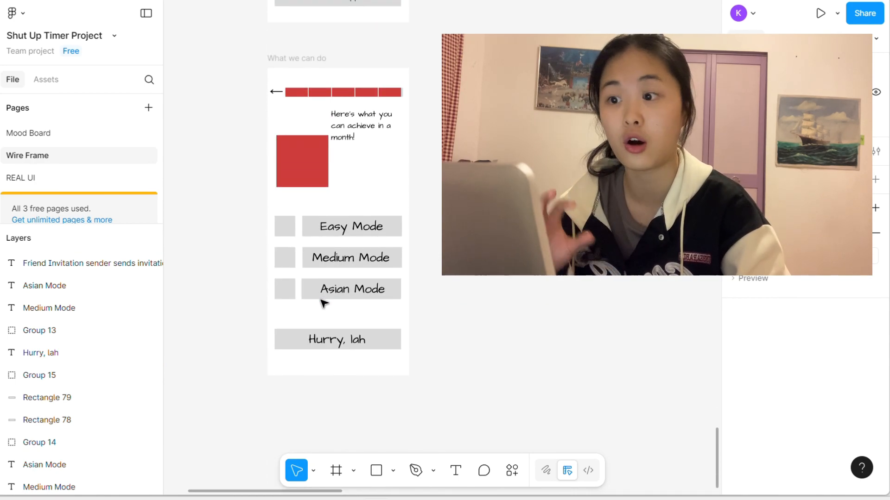
pyautogui.scroll(20, 324, 304)
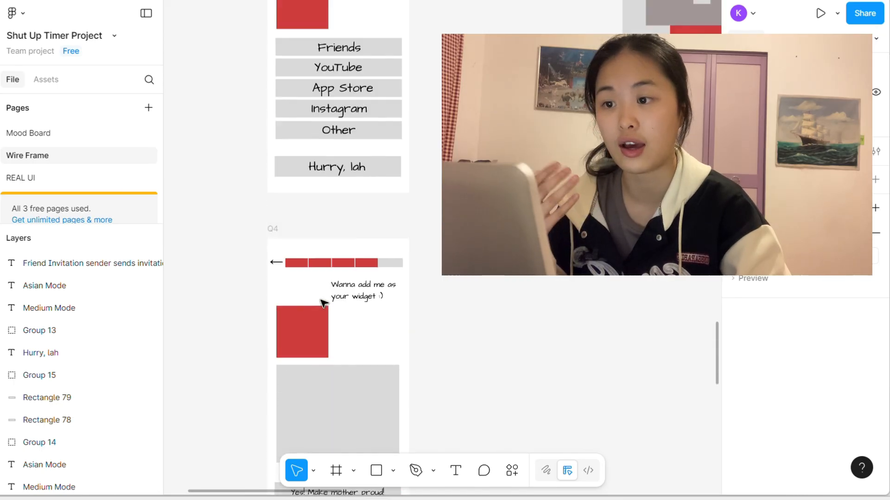
pyautogui.scroll(20, 324, 303)
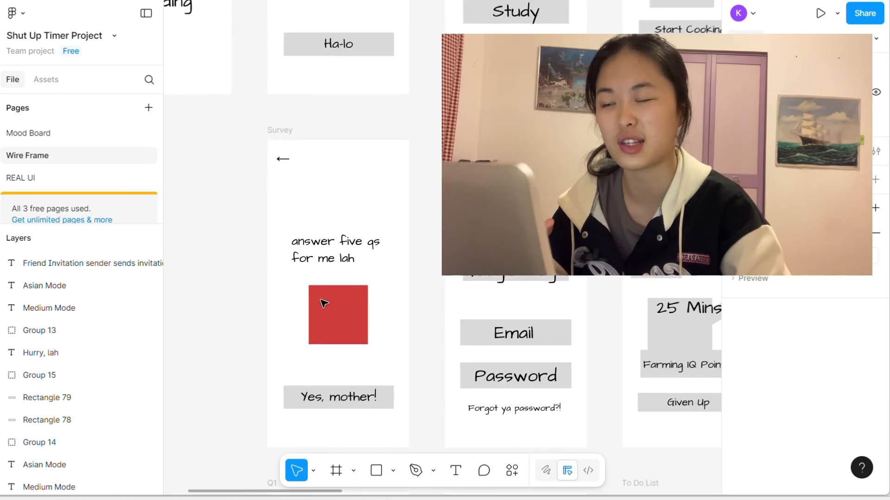
pyautogui.scroll(10, 323, 303)
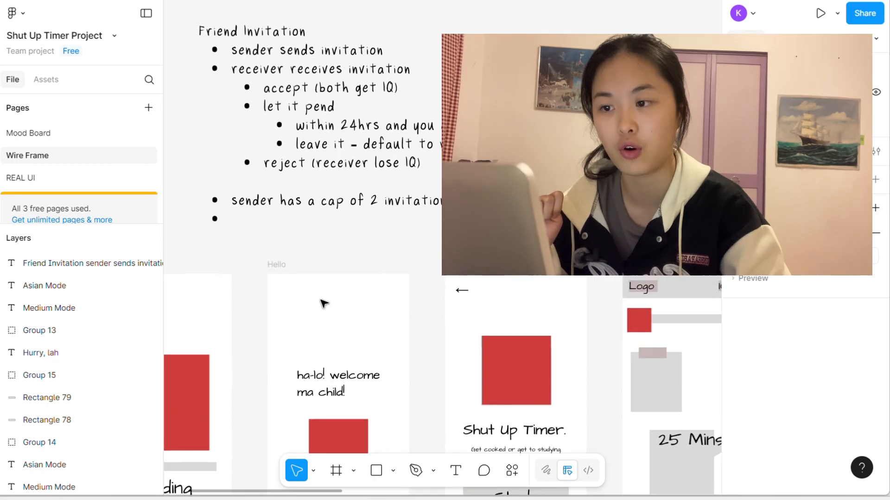
# Step: Look over the first row of wireframes from Loading to Home Page, and open the Mood Board page
pyautogui.scroll(-10, 323, 303)
pyautogui.hscroll(4, 323, 301)
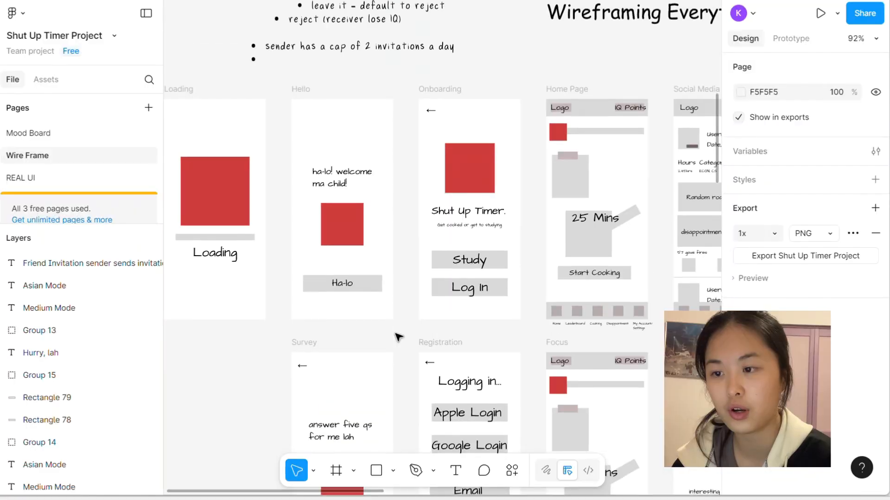
pyautogui.hscroll(-2, 401, 324)
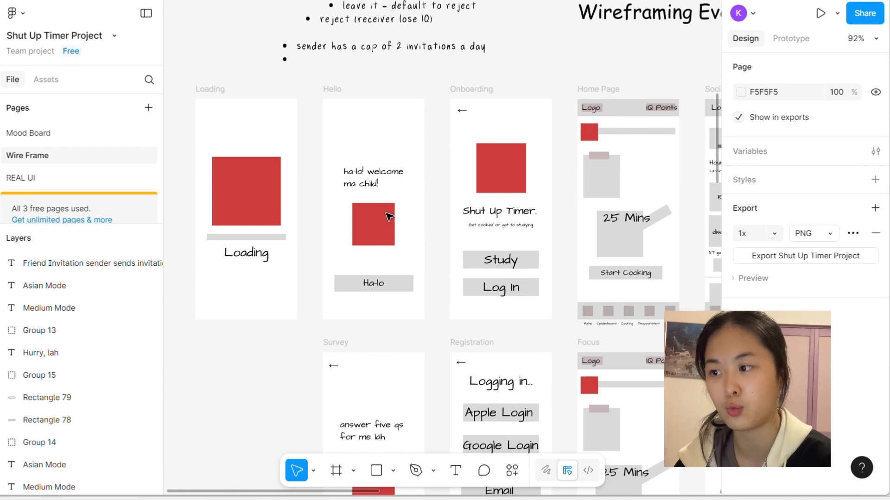
pyautogui.click(60, 141)
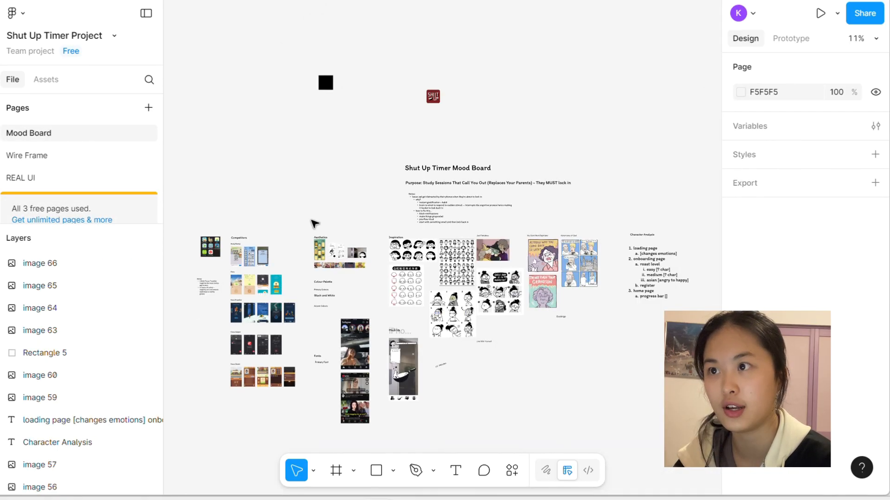
# Step: Look over the whole mood board and find its Competitors section
pyautogui.scroll(-1, 281, 264)
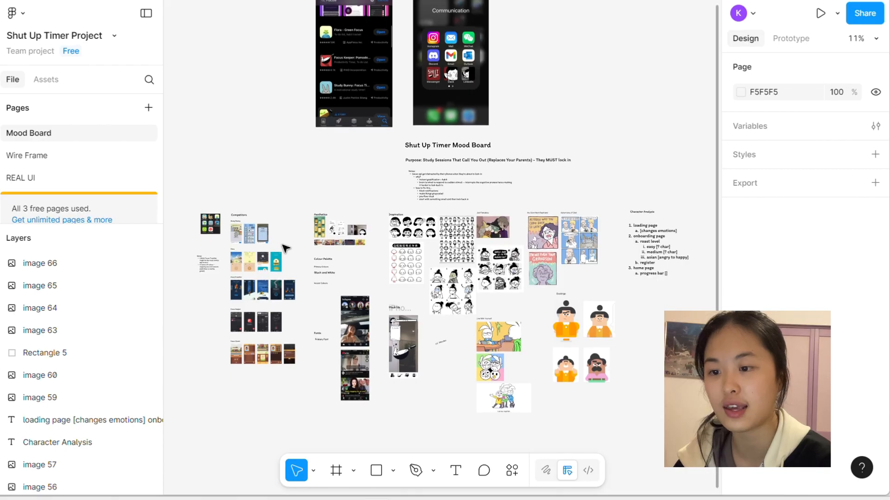
pyautogui.scroll(10, 322, 267)
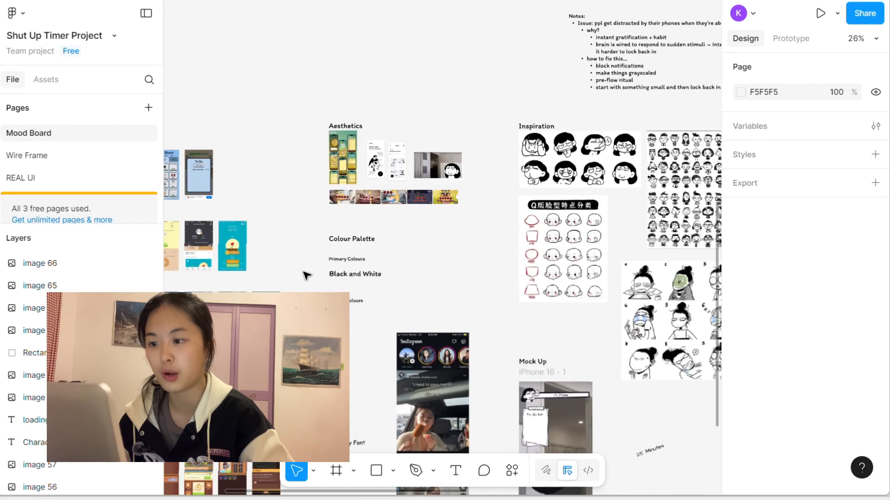
pyautogui.scroll(5, 306, 275)
pyautogui.hscroll(-3, 306, 275)
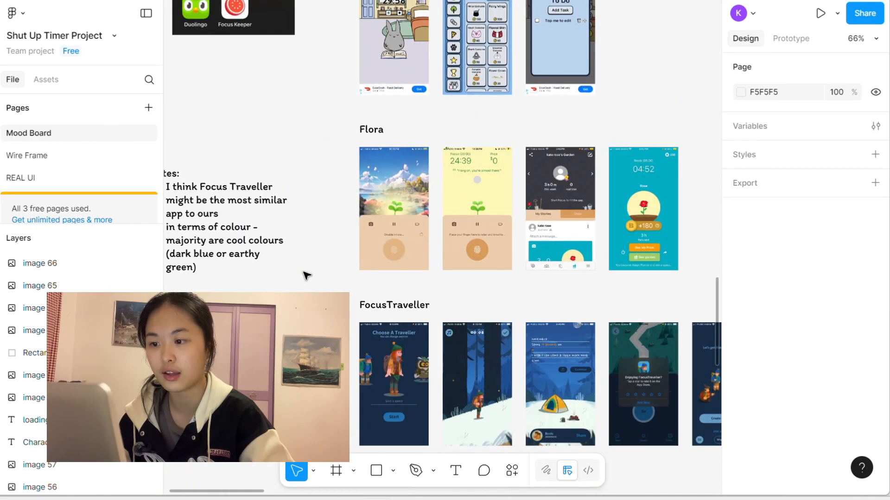
pyautogui.scroll(4, 305, 275)
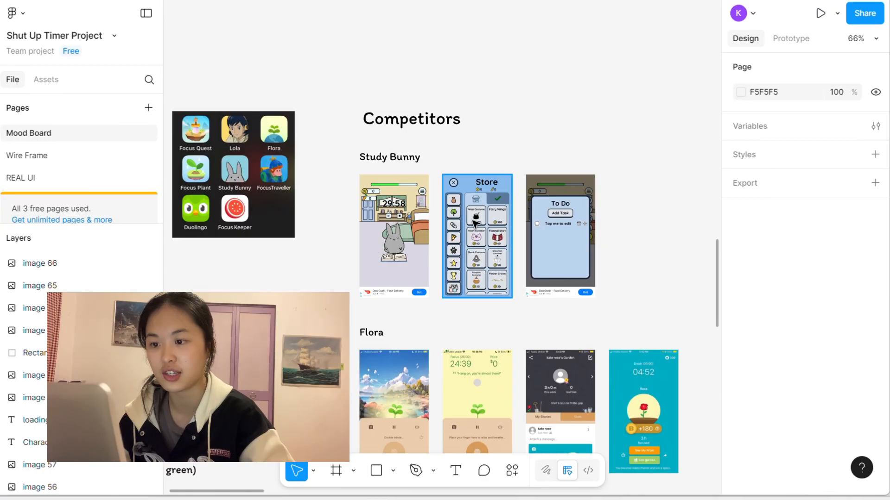
# Step: Examine the competitor app screenshots from Study Bunny and Flora through FocusTraveller and Focus Keeper to Focus Quest
pyautogui.hscroll(3, 463, 224)
pyautogui.scroll(-6, 463, 224)
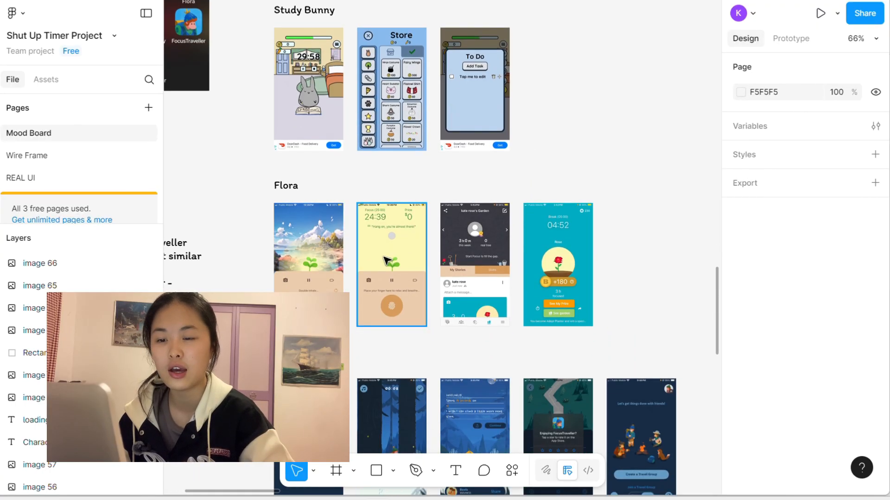
pyautogui.scroll(-8, 350, 255)
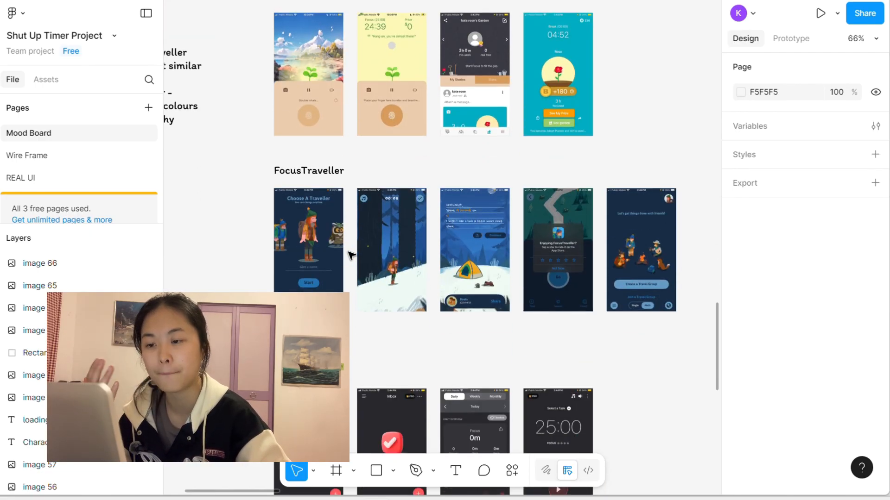
pyautogui.scroll(-15, 351, 255)
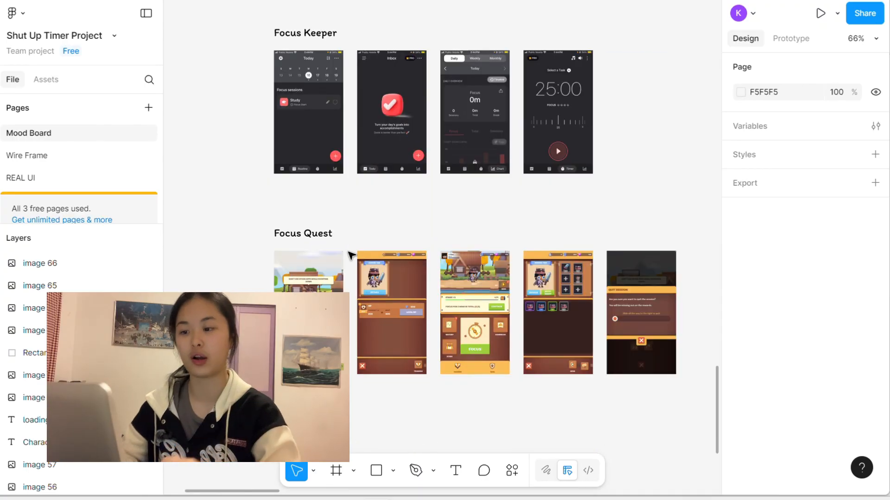
pyautogui.scroll(-3, 351, 255)
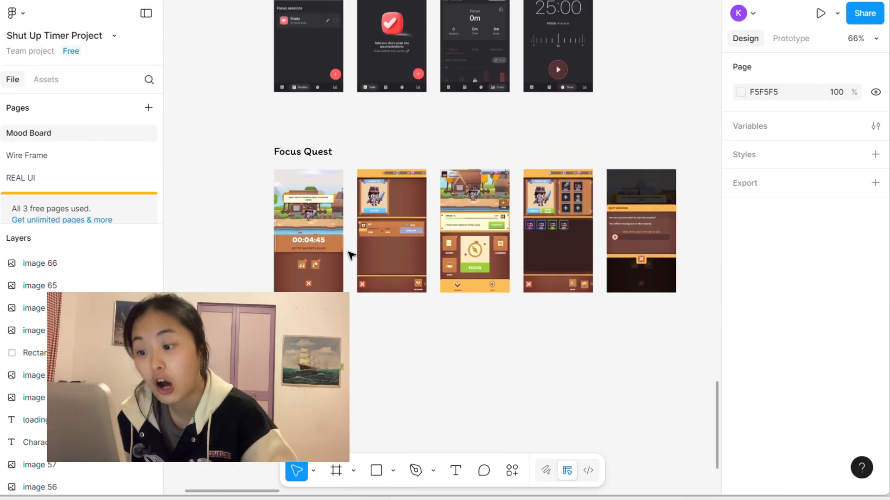
pyautogui.scroll(4, 351, 255)
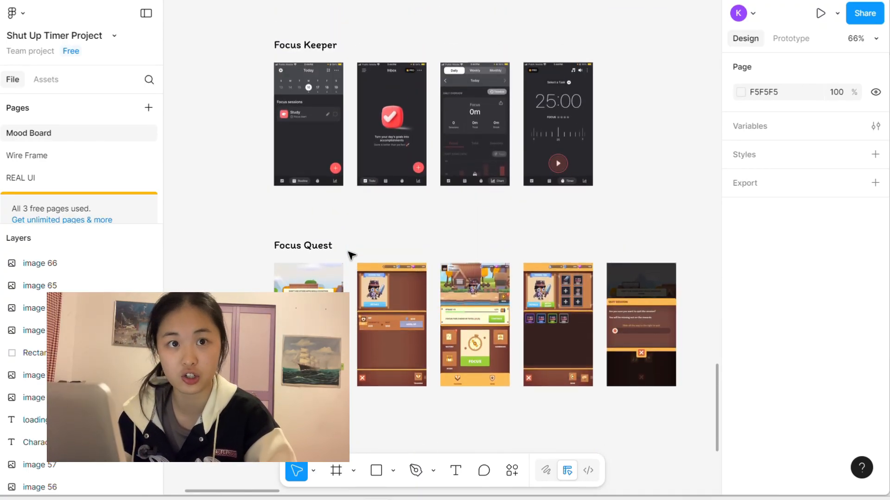
pyautogui.scroll(20, 351, 255)
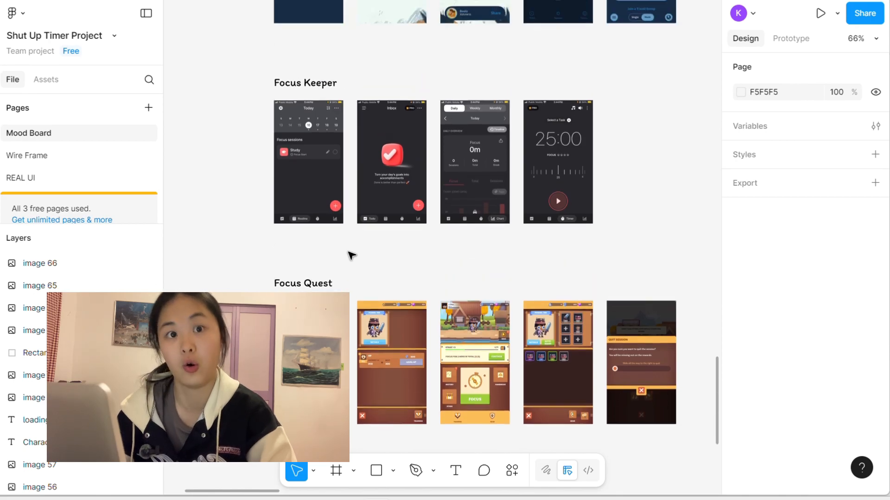
pyautogui.hscroll(-10, 351, 255)
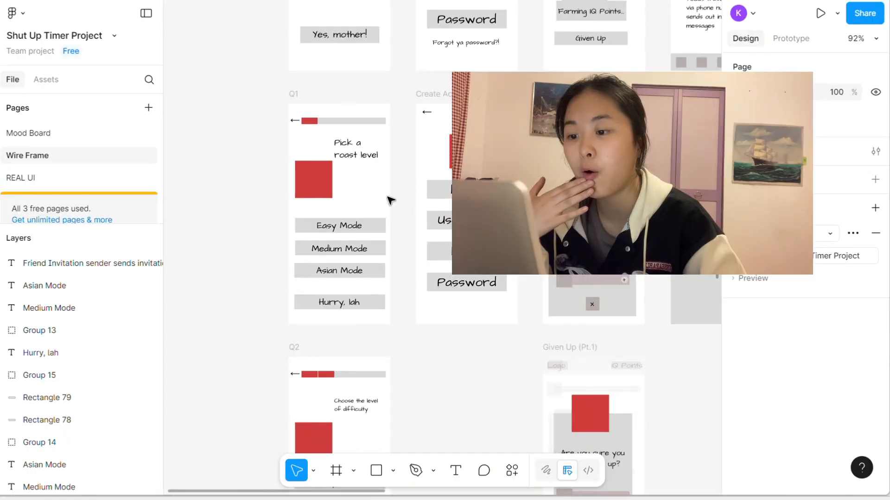
# Step: Review the wireframes from Hello and Onboarding through Home Page and Social Media to the Add Friend and Create a post frames
pyautogui.scroll(10, 390, 201)
pyautogui.hscroll(10, 390, 200)
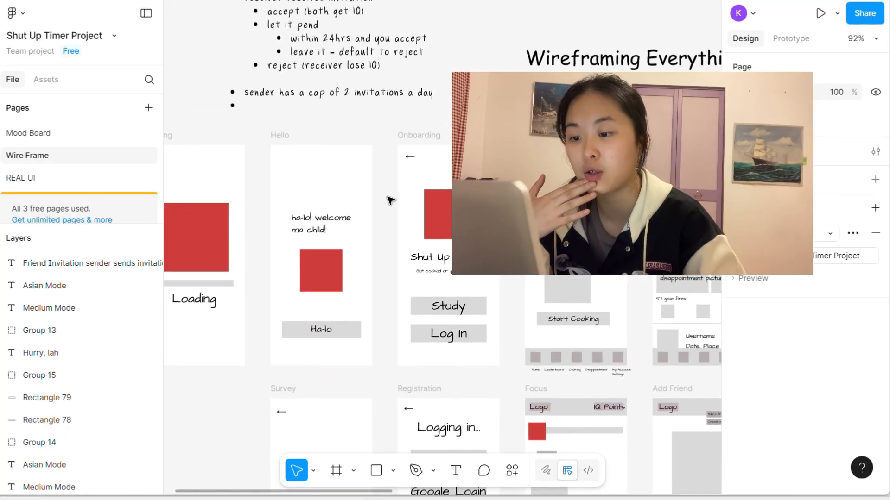
pyautogui.hscroll(-2, 391, 201)
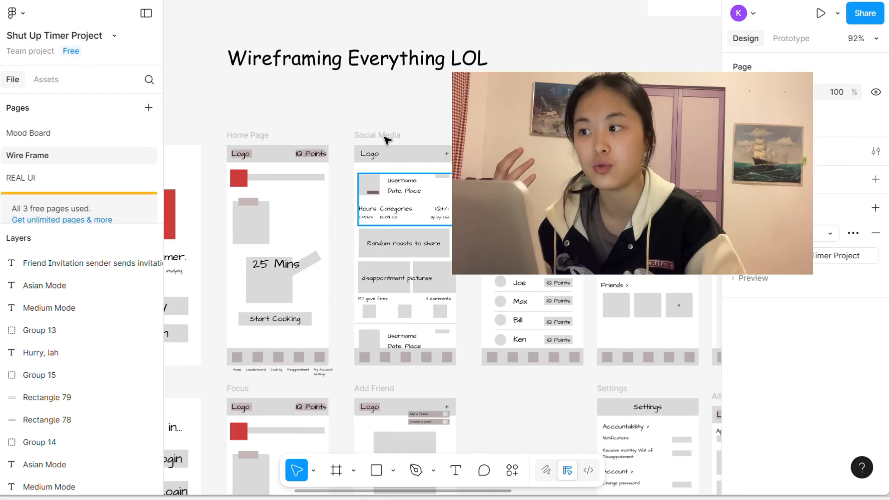
pyautogui.hscroll(-3, 279, 342)
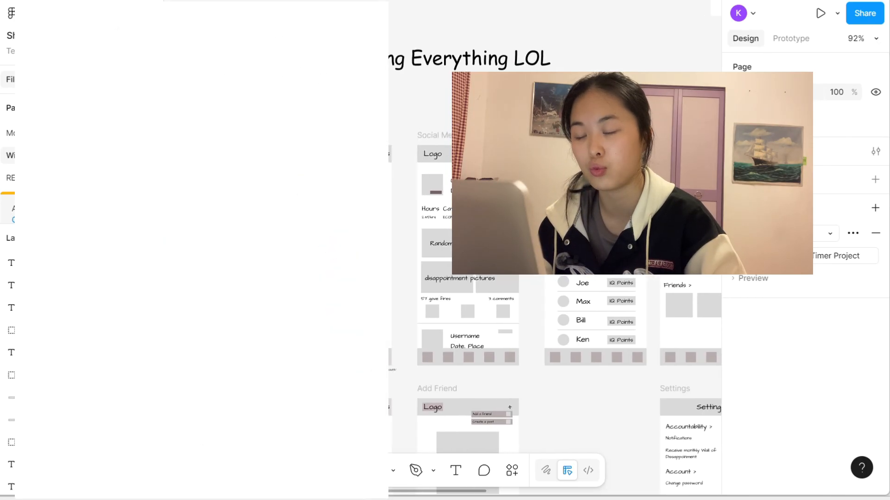
pyautogui.scroll(-4, 279, 342)
pyautogui.hscroll(-2, 279, 342)
pyautogui.scroll(-4, 556, 325)
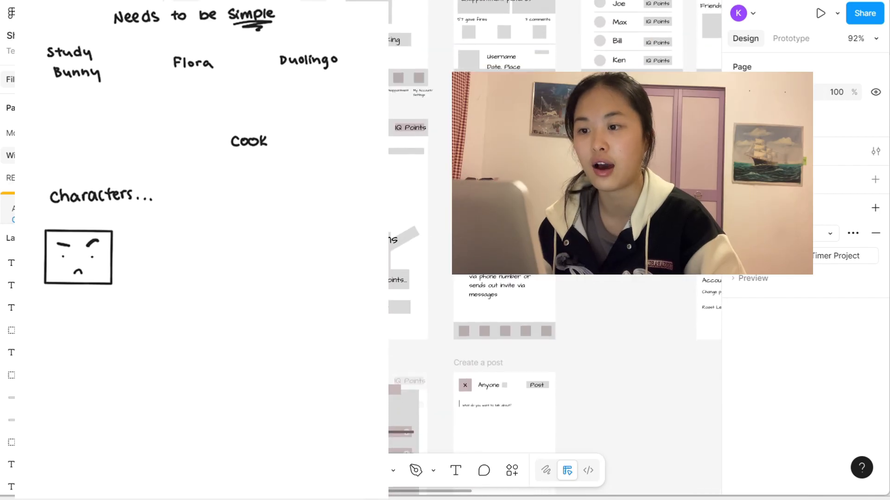
pyautogui.scroll(-6, 556, 325)
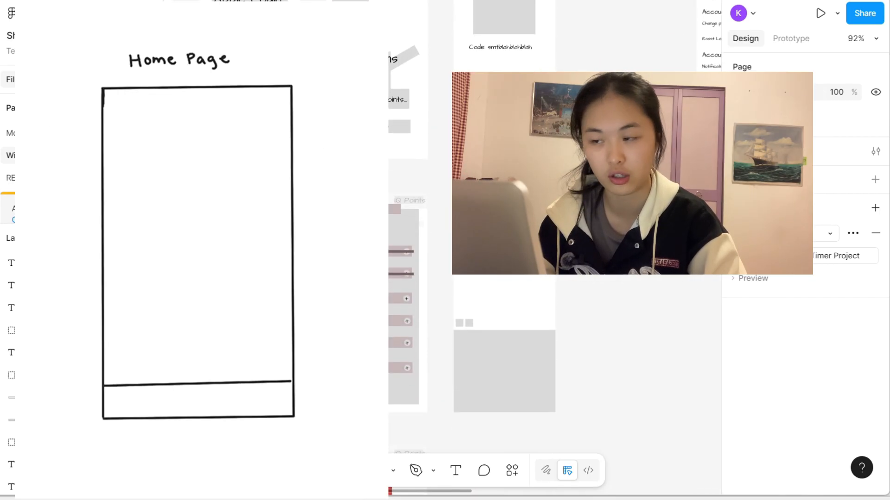
# Step: Open the Mood Board page and look across it from the Competitors section to the Inspiration images
pyautogui.click(28, 133)
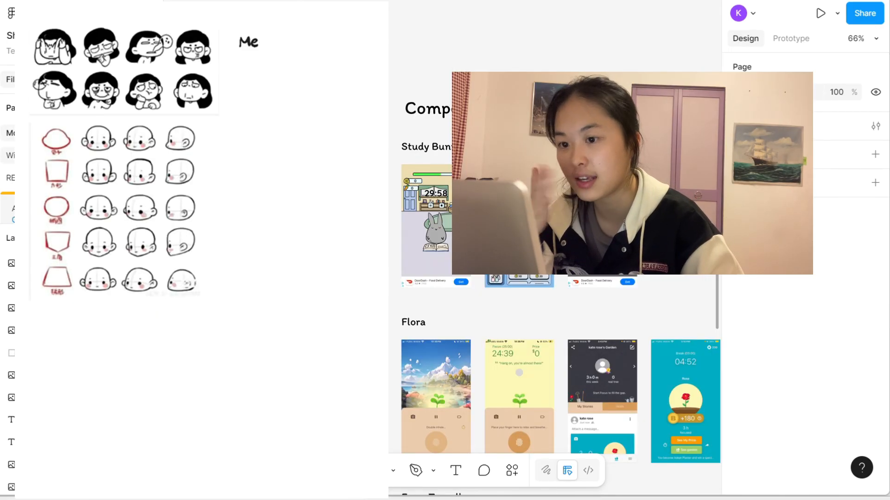
pyautogui.scroll(-10, 447, 269)
pyautogui.scroll(-5, 447, 269)
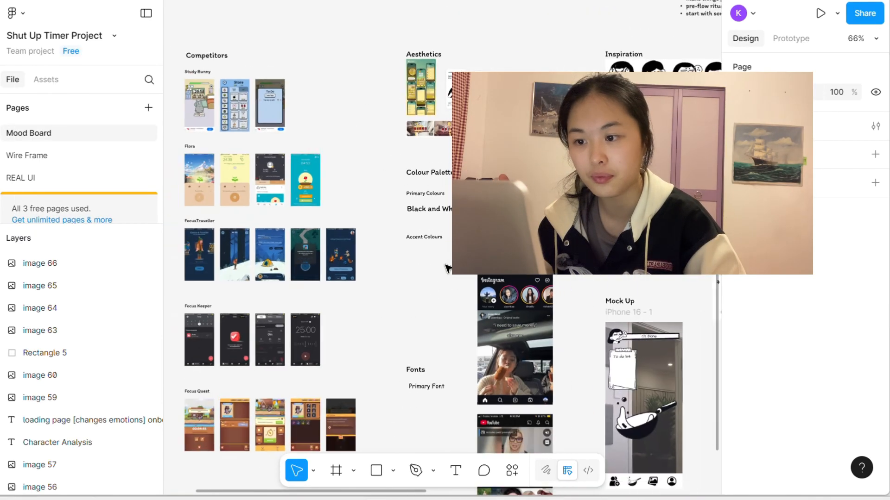
pyautogui.scroll(-6, 447, 269)
pyautogui.scroll(5, 447, 269)
pyautogui.hscroll(8, 447, 269)
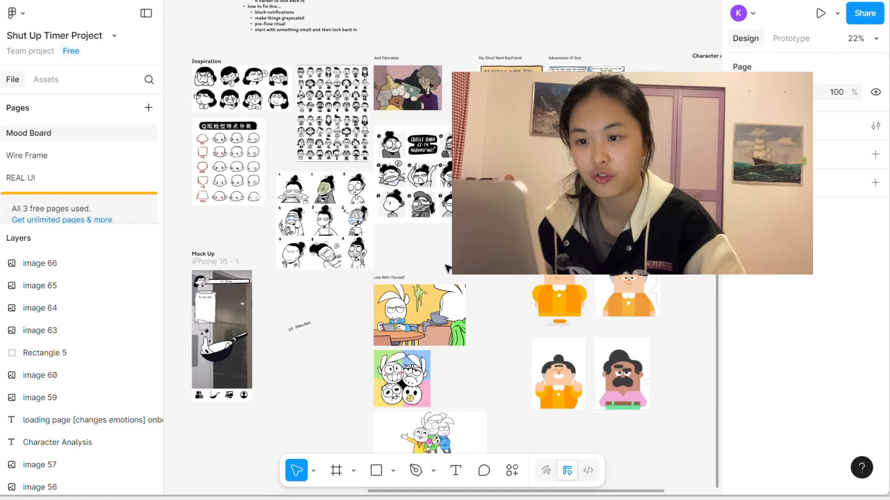
# Step: Examine the character style references, including Just Pancakes, My Giant Nerd Boyfriend, Adventures of God, Live With Yourself and Duolingo
pyautogui.scroll(5, 447, 269)
pyautogui.scroll(-3, 447, 269)
pyautogui.hscroll(3, 447, 269)
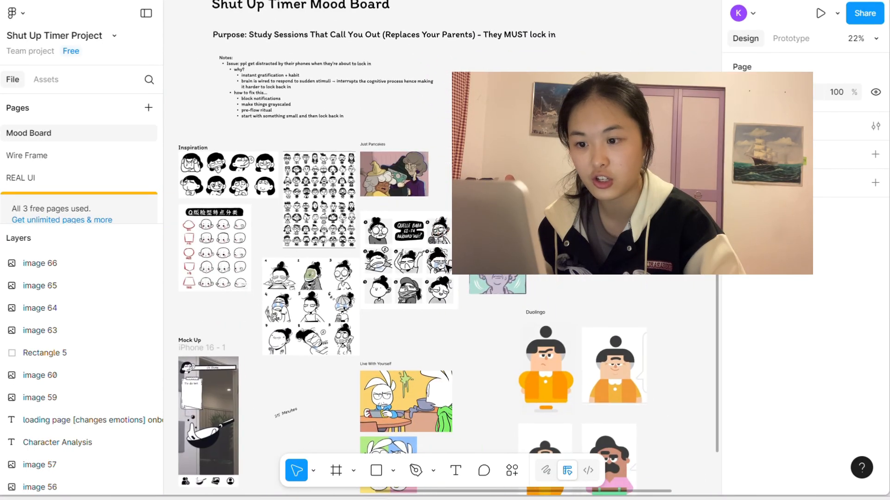
pyautogui.hscroll(2, 447, 268)
pyautogui.scroll(-5, 447, 268)
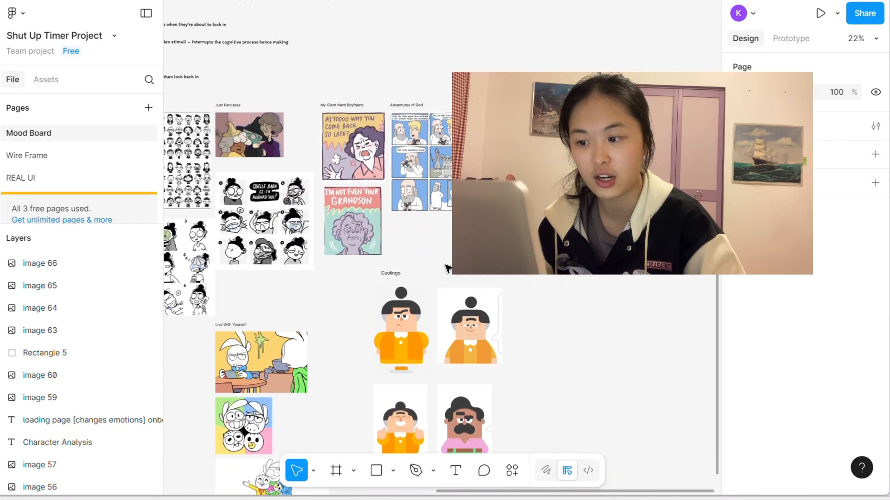
pyautogui.scroll(4, 447, 269)
pyautogui.scroll(-12, 447, 269)
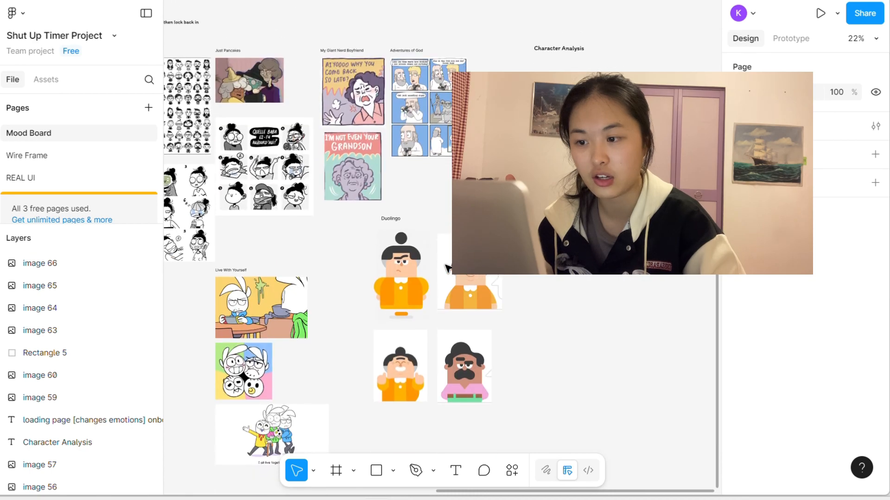
# Step: Inspect the iPhone 16 - 1 mock up with its progress bar, to-do list and frying pan up close
pyautogui.hscroll(-8, 447, 269)
pyautogui.scroll(10, 447, 269)
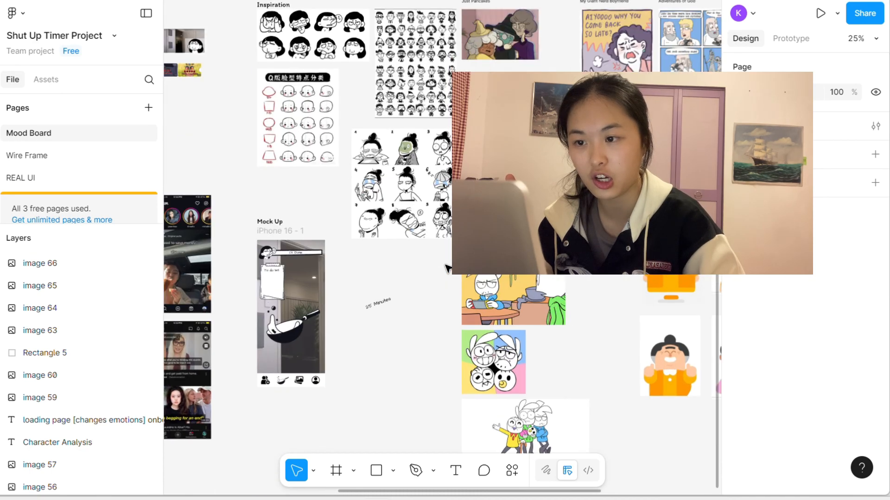
pyautogui.scroll(3, 447, 268)
pyautogui.hscroll(-5, 447, 269)
pyautogui.scroll(3, 447, 269)
pyautogui.scroll(-4, 447, 269)
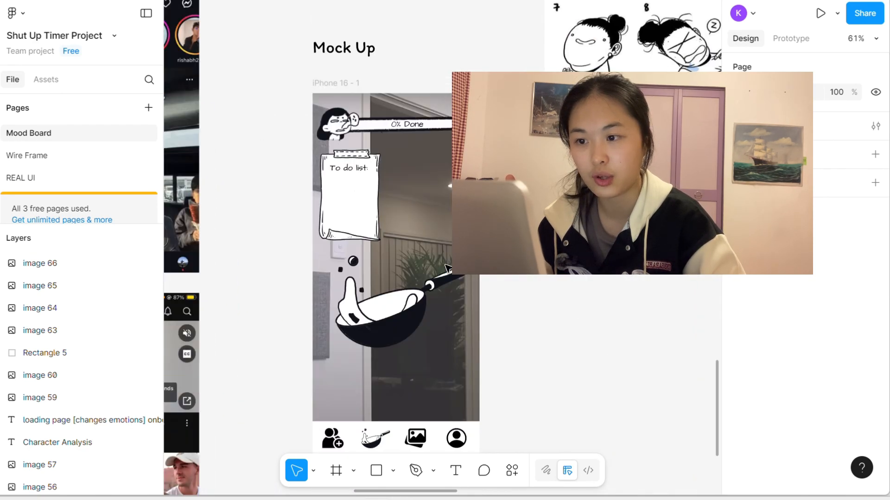
pyautogui.scroll(3, 420, 175)
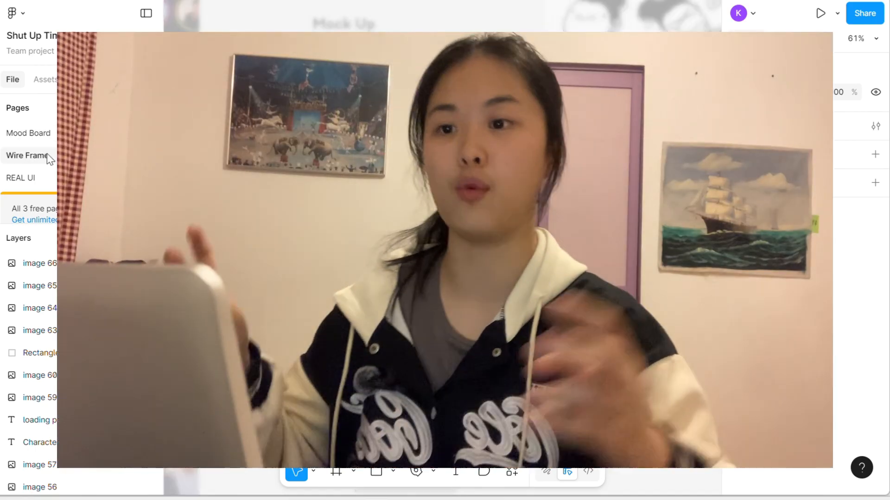
# Step: Open the Wire Frame page and review the frames from Social Media and Leaderboard to Wall of Disappointment
pyautogui.click(51, 159)
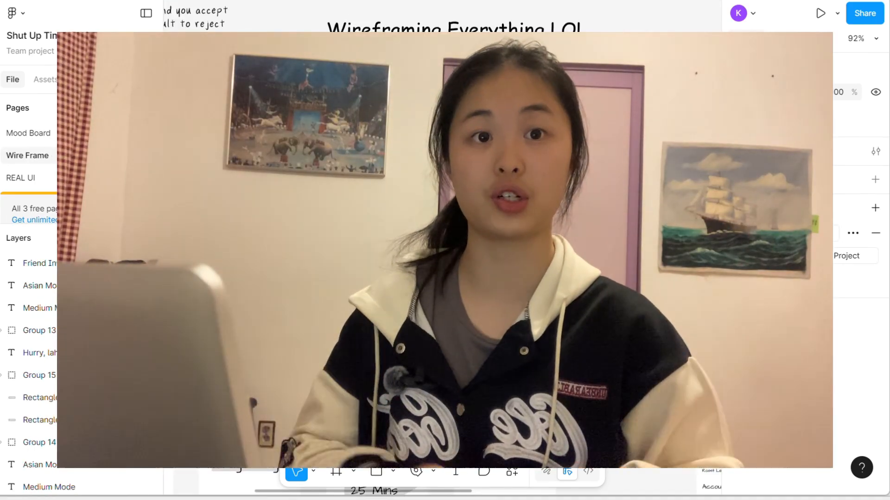
pyautogui.scroll(-15, 443, 250)
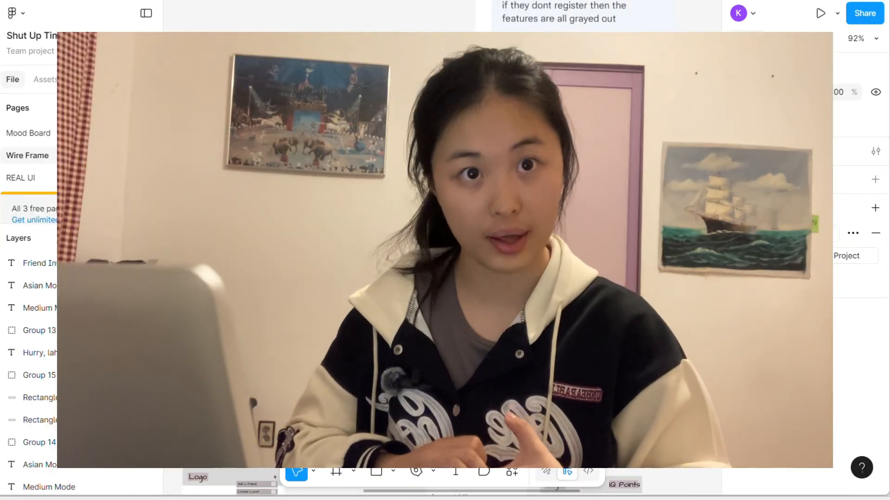
pyautogui.scroll(5, 443, 250)
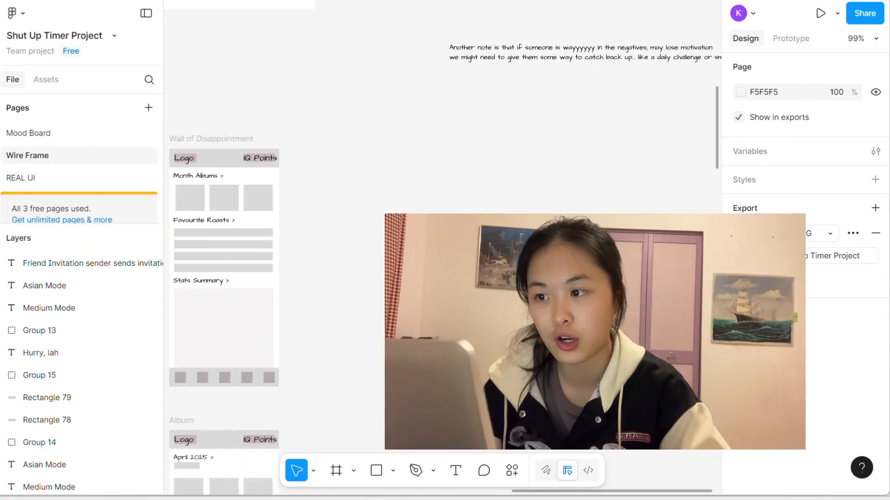
pyautogui.hscroll(-10, 440, 231)
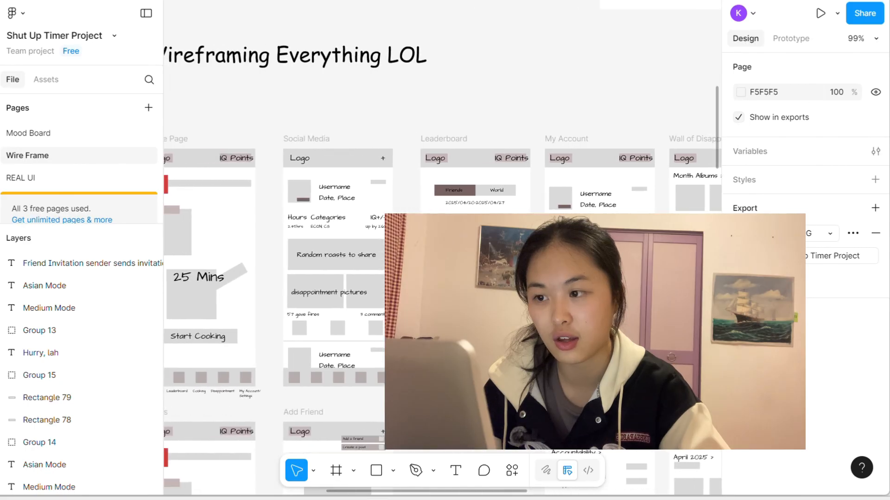
pyautogui.hscroll(-6, 440, 231)
pyautogui.hscroll(8, 440, 231)
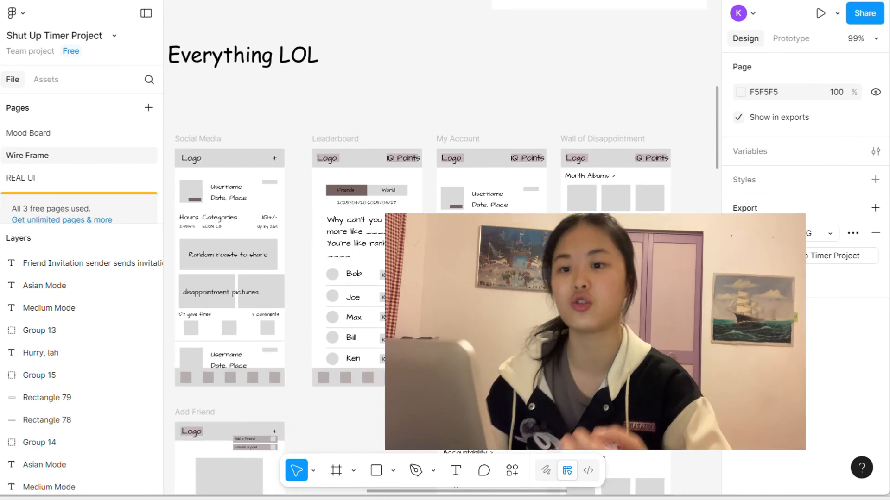
pyautogui.hscroll(6, 440, 232)
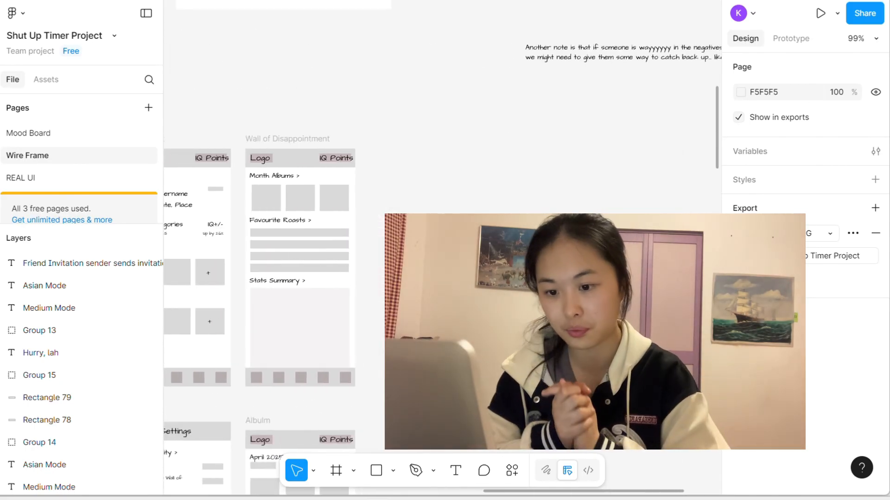
pyautogui.hscroll(1, 440, 232)
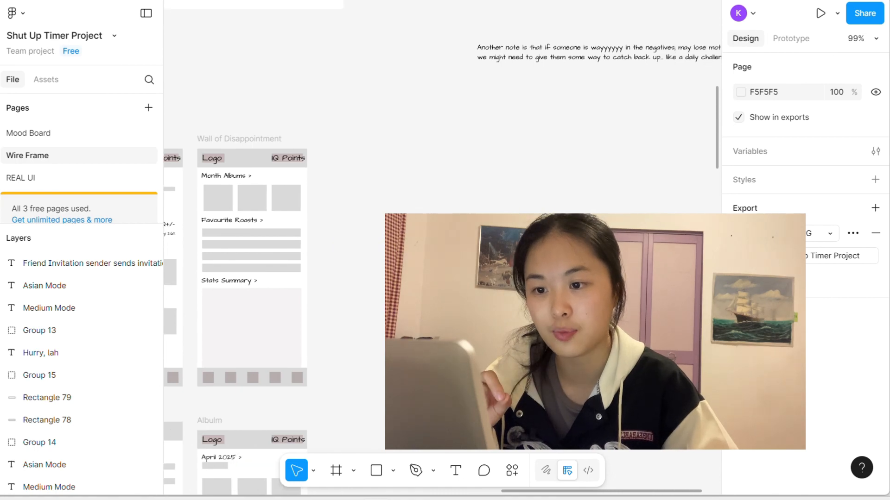
# Step: Start a new frame and create it from the phone presets as an iPhone 16 frame beside Wall of Disappointment
pyautogui.scroll(2, 471, 227)
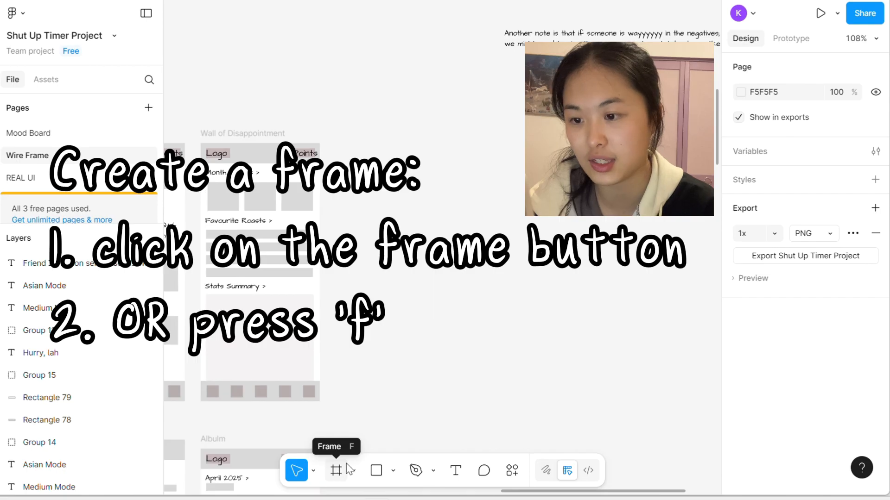
pyautogui.press('f')
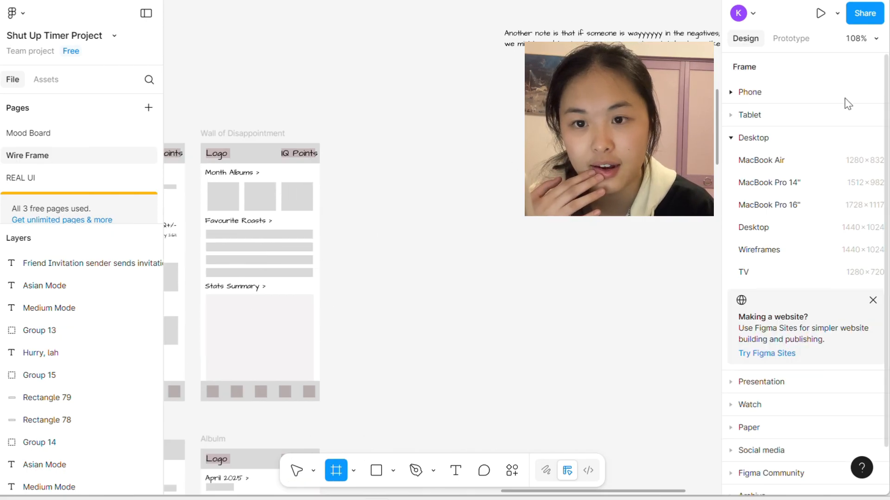
pyautogui.click(744, 92)
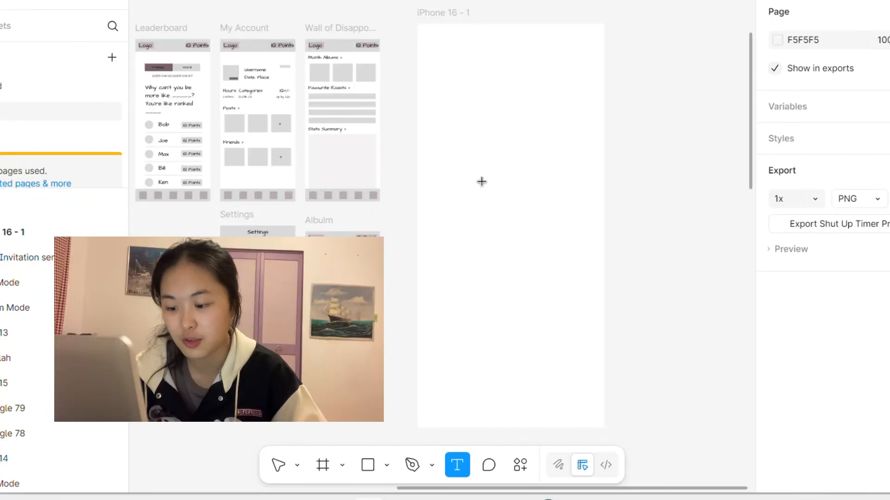
# Step: Add the text "Month Albums" inside the blank iPhone 16 - 1 frame
pyautogui.click(481, 183)
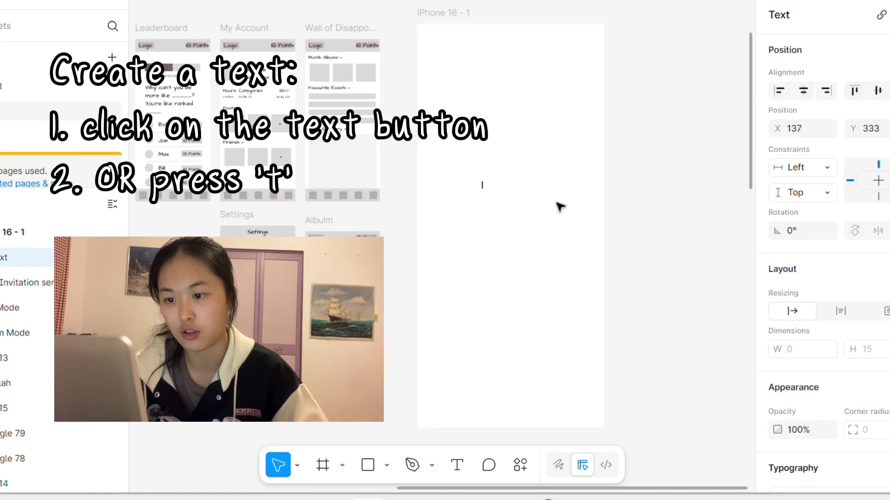
pyautogui.write('Month Al')
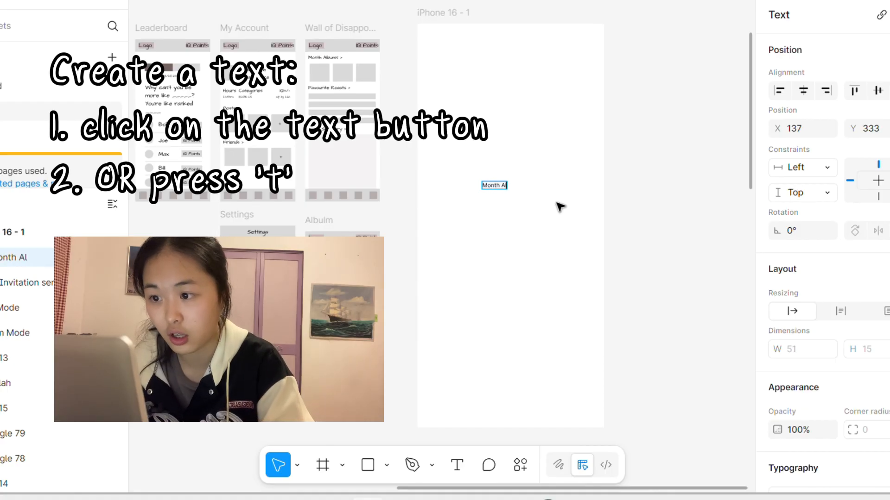
pyautogui.write('ub')
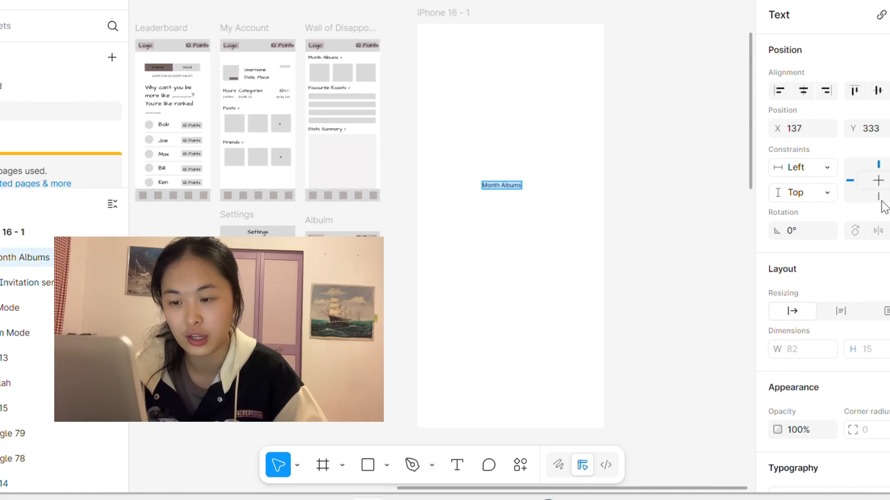
# Step: Change the font of the Month Albums text to Kaileys Handwriting
pyautogui.scroll(-3, 862, 168)
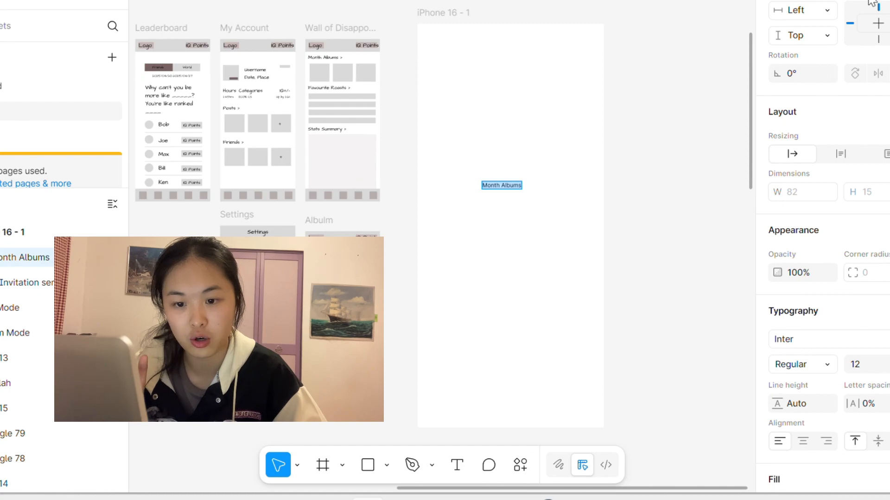
pyautogui.scroll(-2, 778, 270)
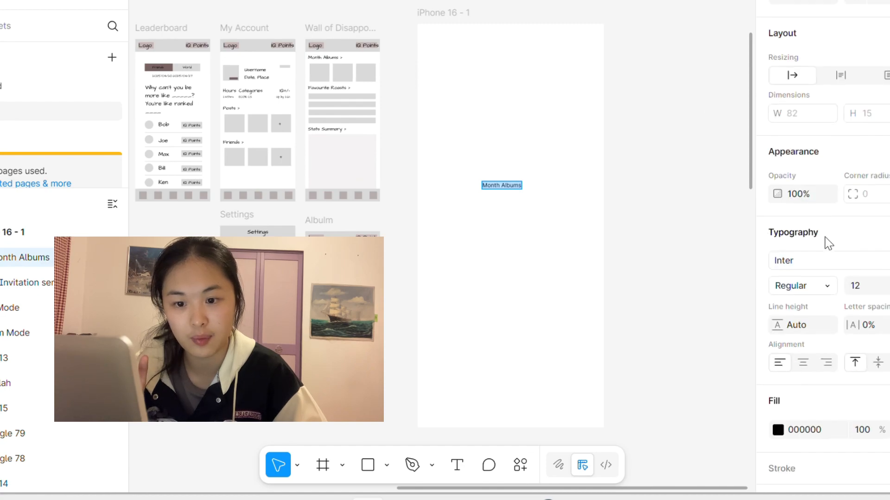
pyautogui.click(819, 259)
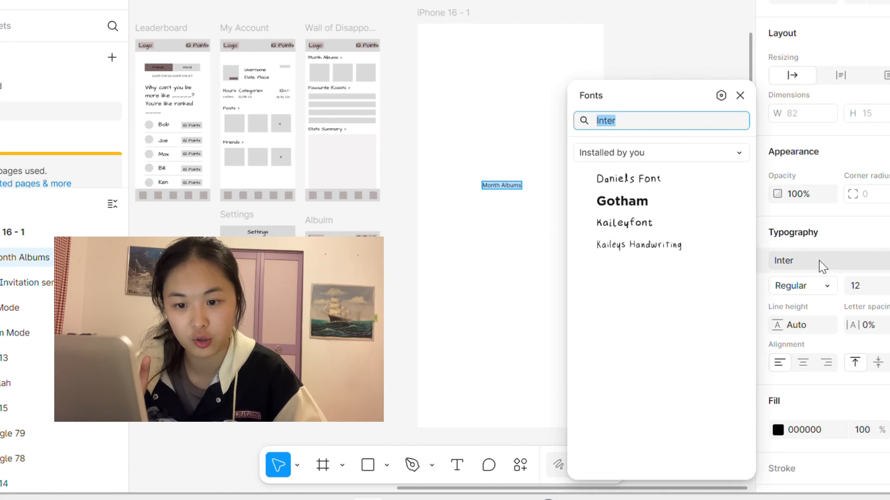
pyautogui.click(669, 253)
pyautogui.press('Escape')
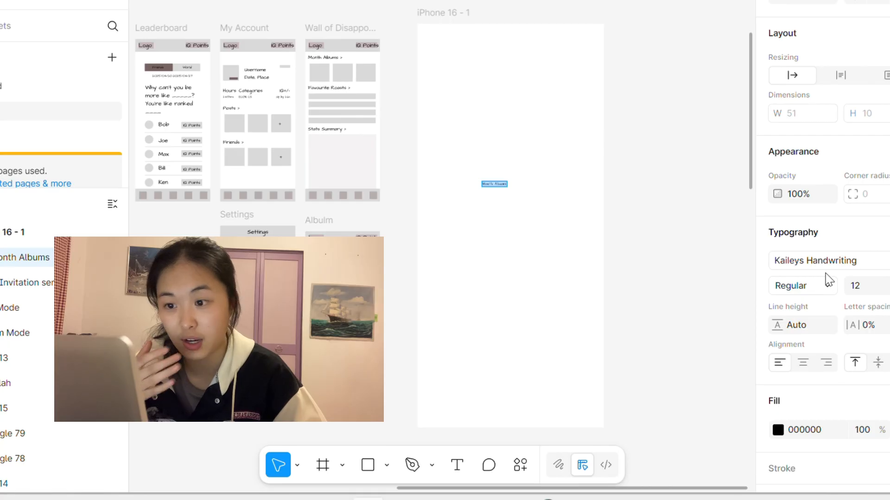
# Step: Try the Month Albums text at size 30, settle on size 50, and keep the Regular style
pyautogui.click(872, 291)
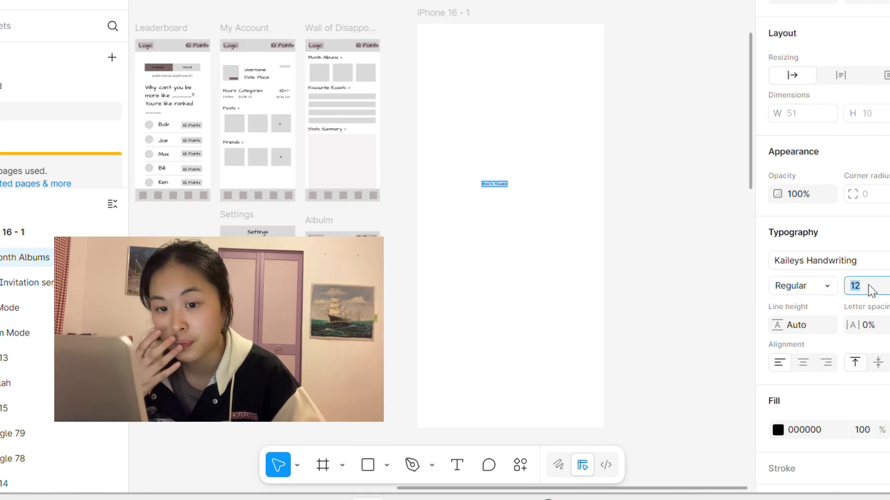
pyautogui.write('30')
pyautogui.press('Return')
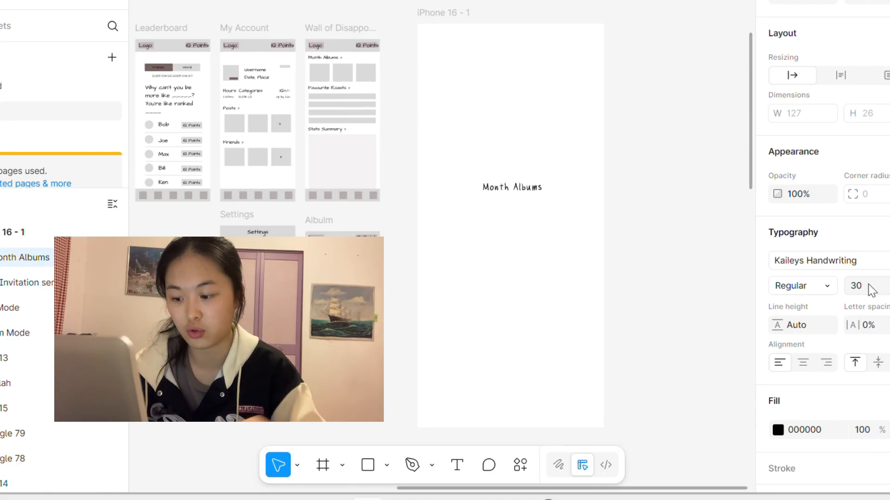
pyautogui.click(872, 290)
pyautogui.write('50')
pyautogui.press('Return')
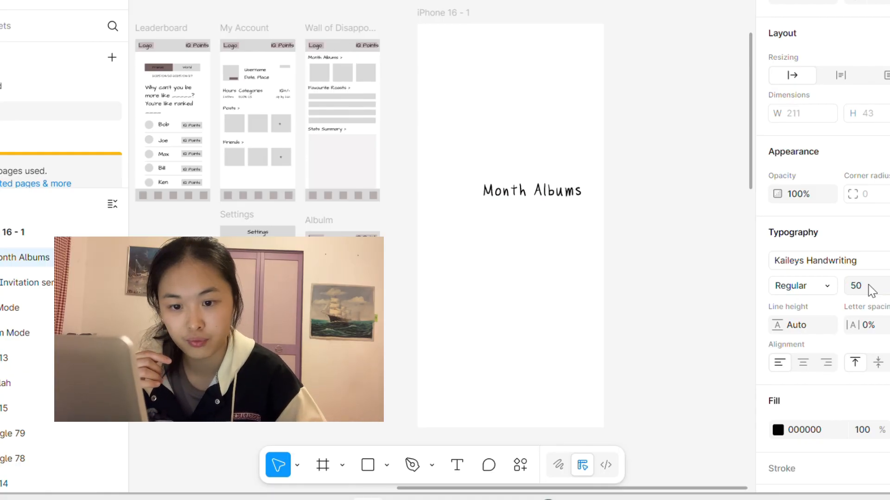
pyautogui.click(808, 292)
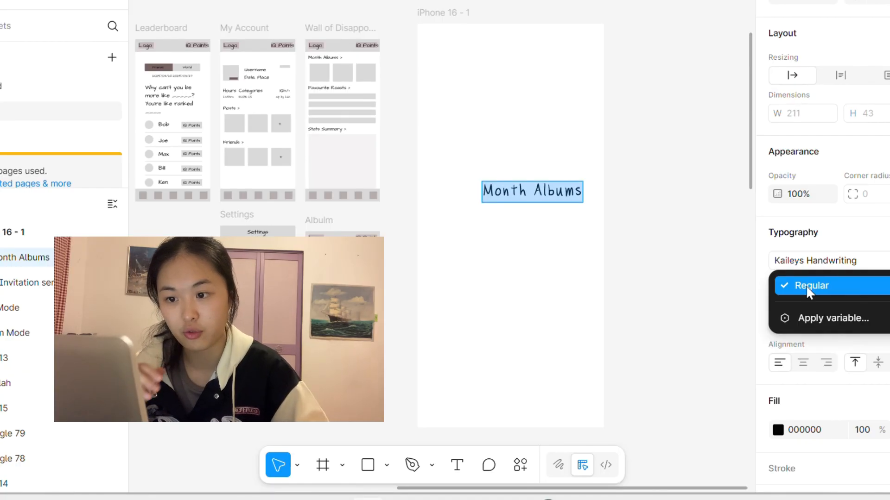
pyautogui.click(808, 292)
# Step: Move the Month Albums text to the upper part of the phone frame, at about X 34, Y 69
pyautogui.tripleClick(540, 193)
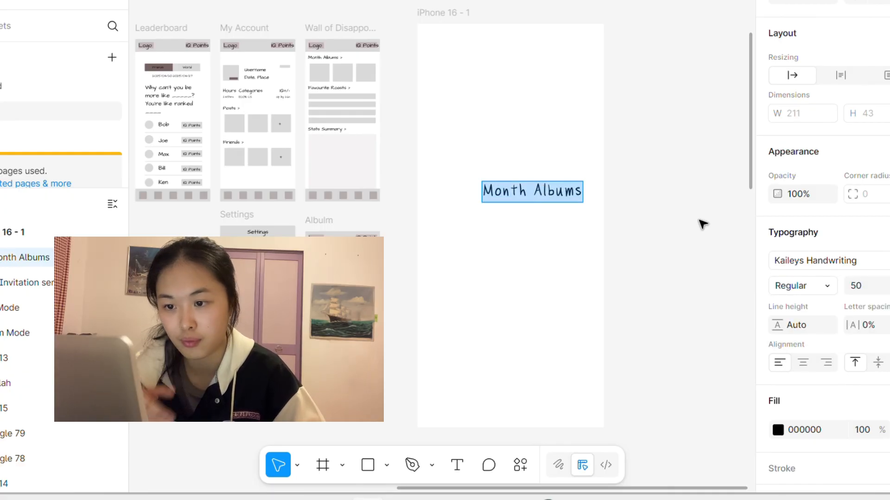
pyautogui.press('Escape')
pyautogui.click(610, 205)
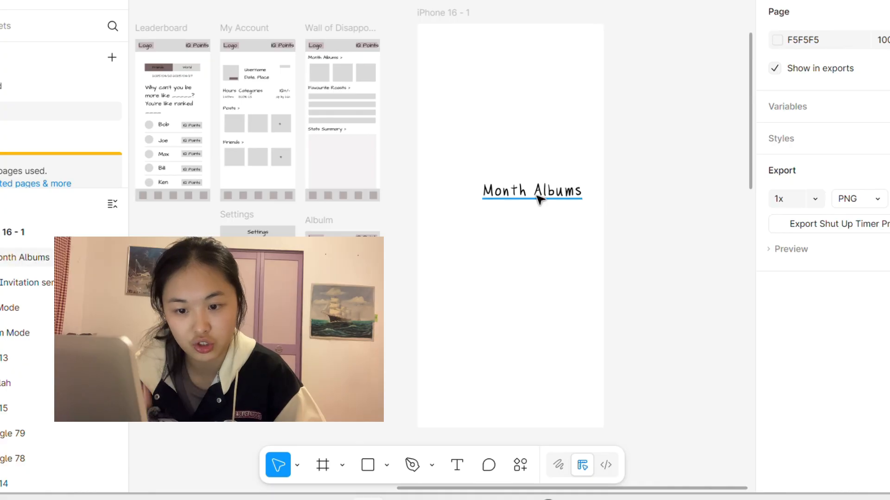
pyautogui.moveTo(538, 199); pyautogui.dragTo(490, 76)
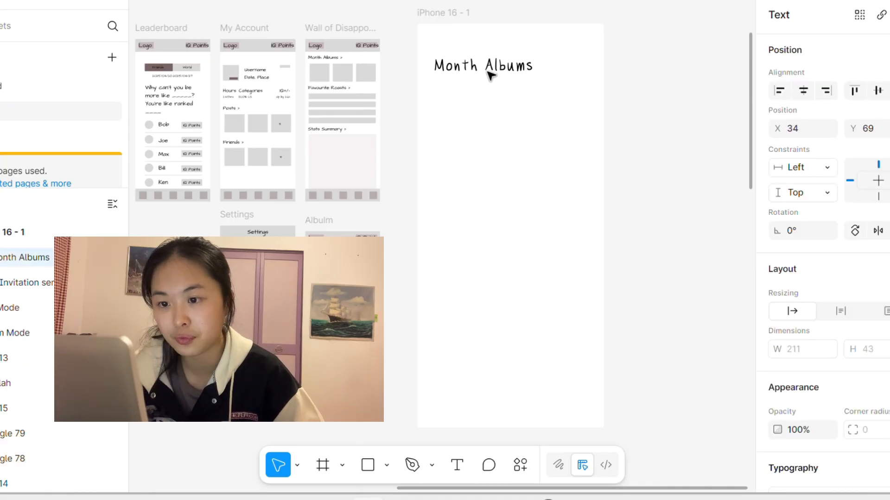
# Step: Draw a rectangle about 250 × 309 in the middle of the iPhone 16 - 1 frame
pyautogui.press('r')
pyautogui.moveTo(465, 156); pyautogui.dragTo(584, 302)
pyautogui.press('v')
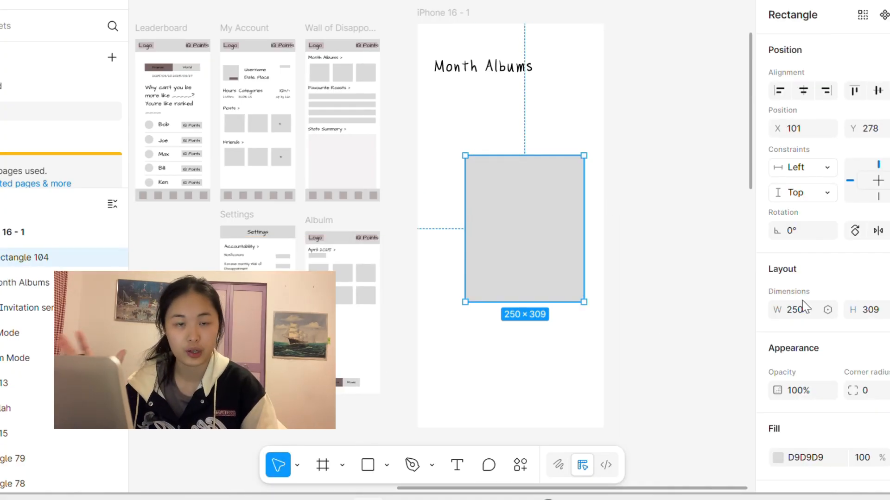
pyautogui.click(637, 250)
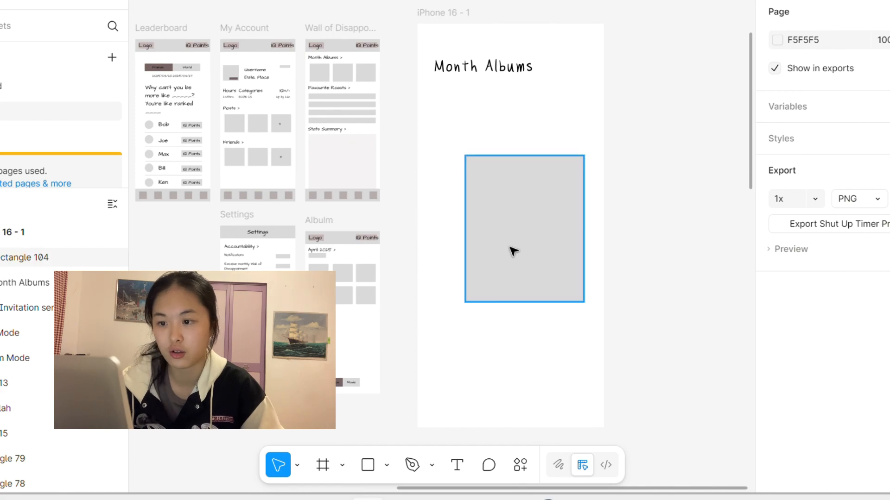
# Step: Reposition and resize the grey rectangle into a thin header bar spanning the phone frame's full width above Month Albums
pyautogui.moveTo(513, 251); pyautogui.dragTo(472, 234)
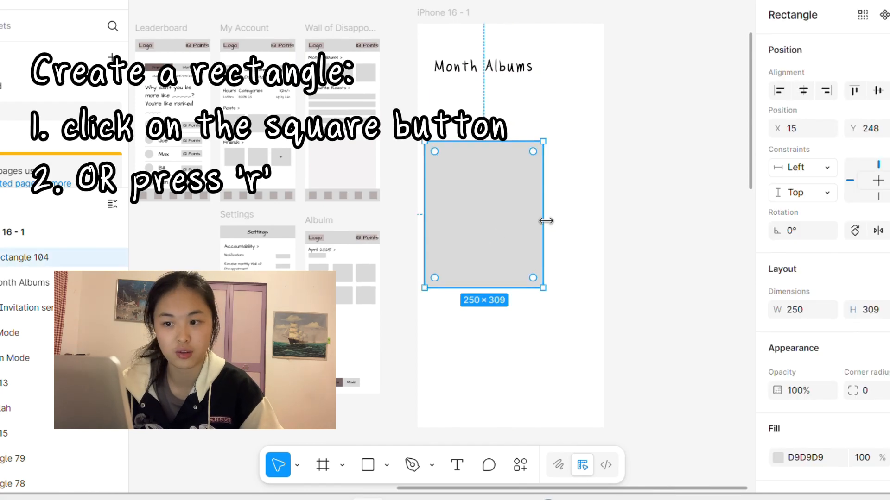
pyautogui.moveTo(546, 221); pyautogui.dragTo(639, 208)
pyautogui.moveTo(532, 287); pyautogui.dragTo(537, 49)
pyautogui.click(586, 140)
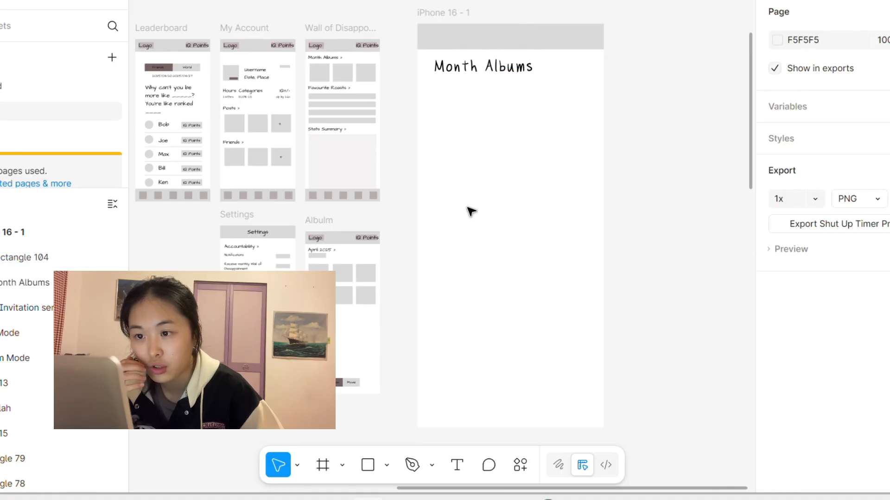
# Step: Draw a second rectangle about 206 × 52 below the Month Albums text, using the Wall of Disappointment wireframe as reference
pyautogui.scroll(5, 312, 40)
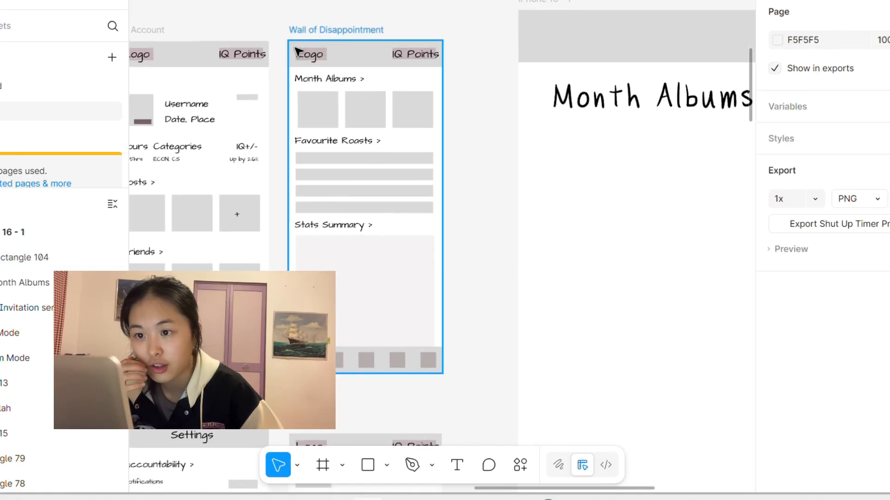
pyautogui.hscroll(5, 564, 173)
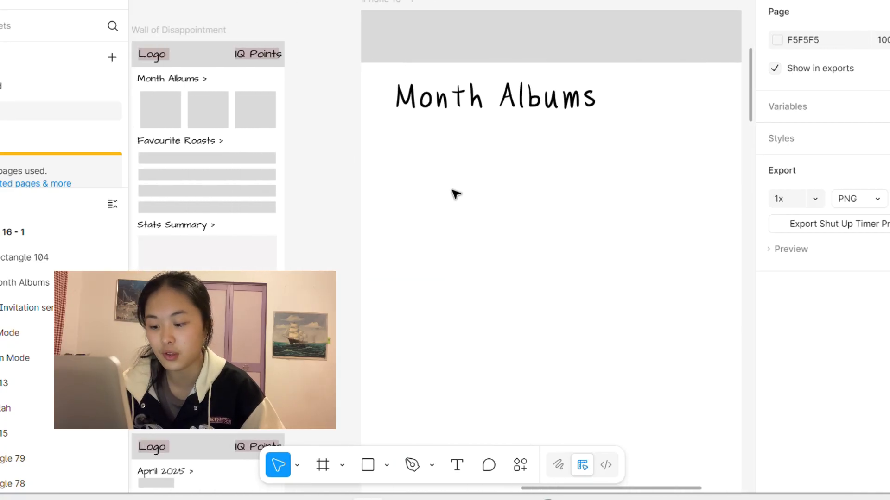
pyautogui.hscroll(-3, 455, 193)
pyautogui.press('r')
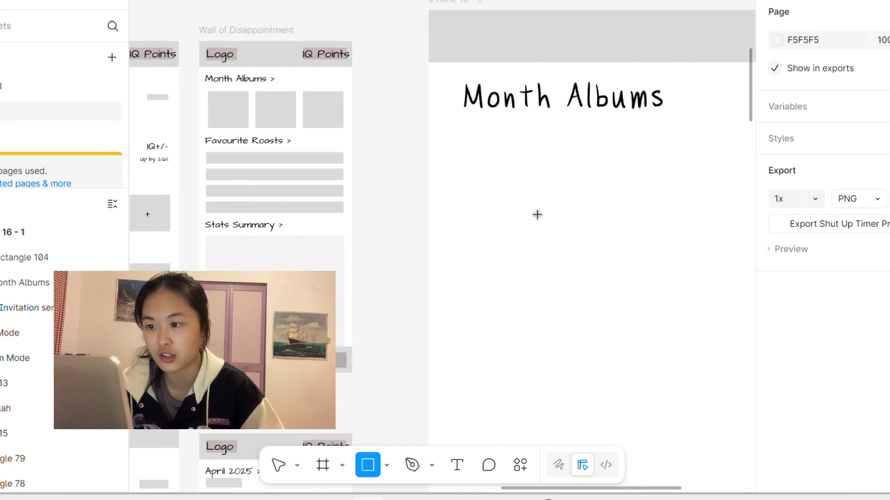
pyautogui.moveTo(465, 194)
pyautogui.mouseDown()
pyautogui.moveTo(477, 205)
pyautogui.moveTo(666, 244)
pyautogui.mouseUp()
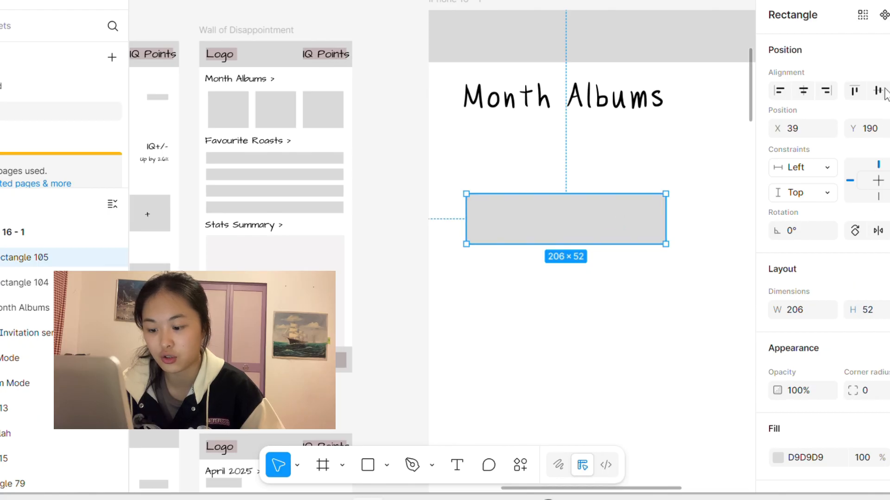
# Step: Fill the new rectangle with the page's brownish-grey colour A19696
pyautogui.scroll(-3, 789, 352)
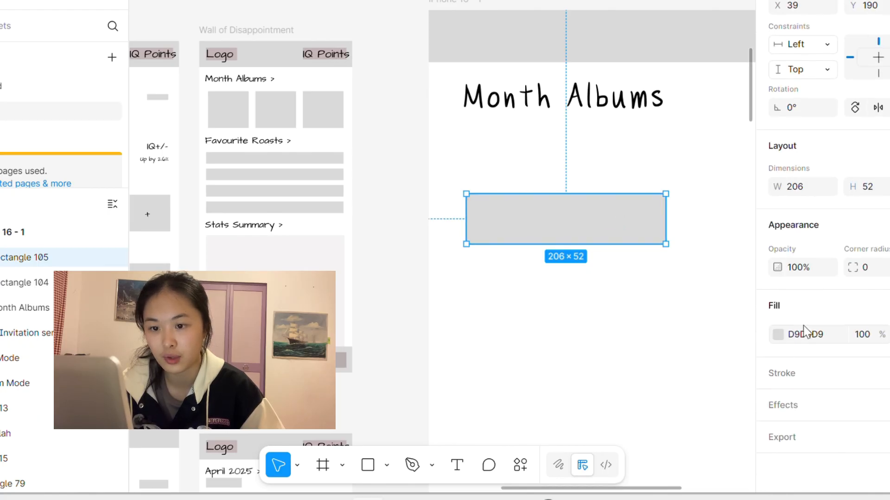
pyautogui.click(795, 341)
pyautogui.click(780, 338)
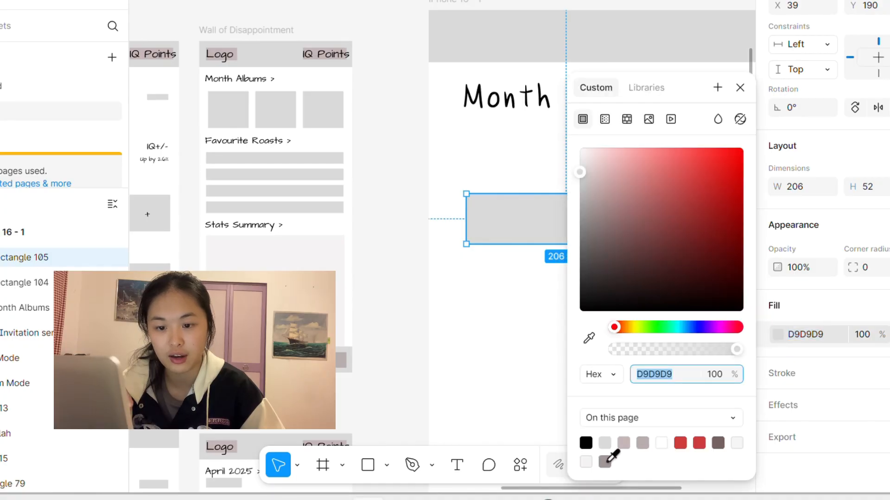
pyautogui.click(605, 462)
pyautogui.click(505, 357)
# Step: Shrink the brownish-grey rectangle to about 101 × 30 and place it at the left end of the header bar
pyautogui.click(610, 231)
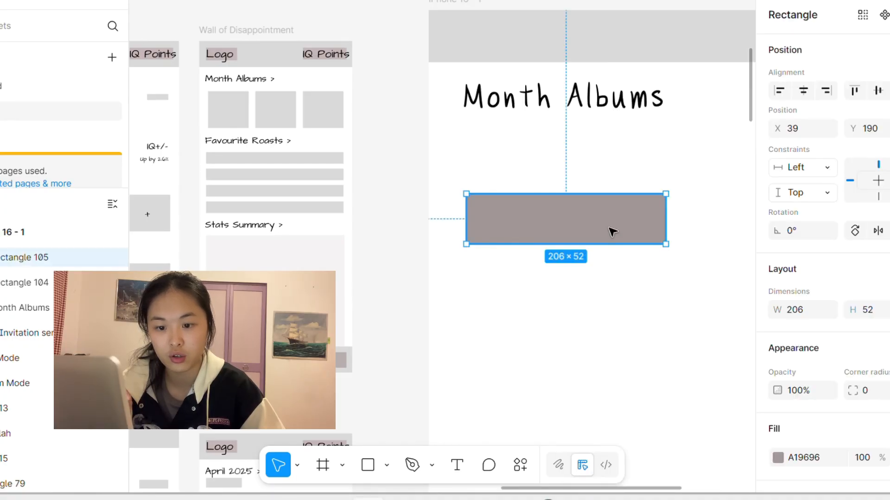
pyautogui.moveTo(667, 241); pyautogui.dragTo(507, 42)
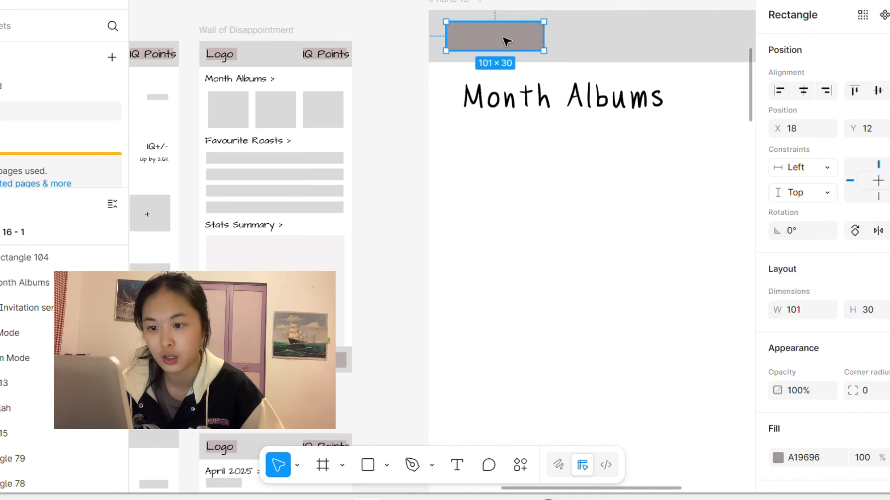
pyautogui.click(562, 273)
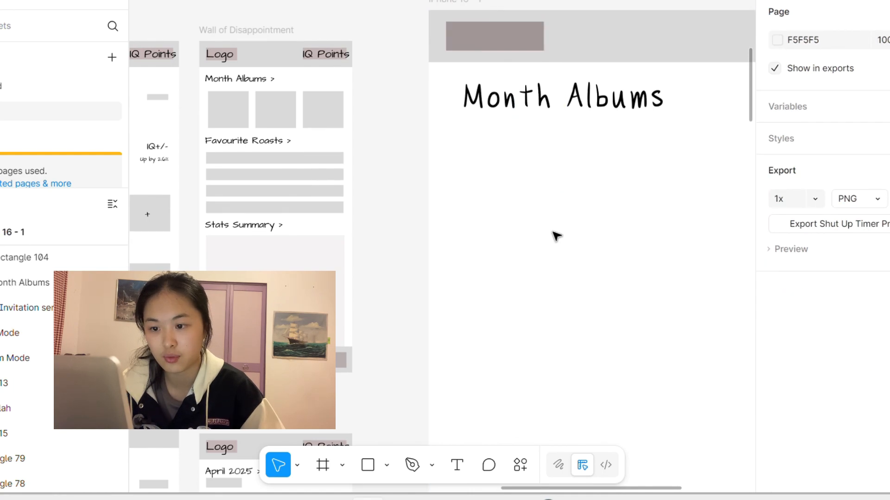
# Step: Add the text "logo" in the empty area of the phone frame
pyautogui.press('t')
pyautogui.click(550, 231)
pyautogui.write('l')
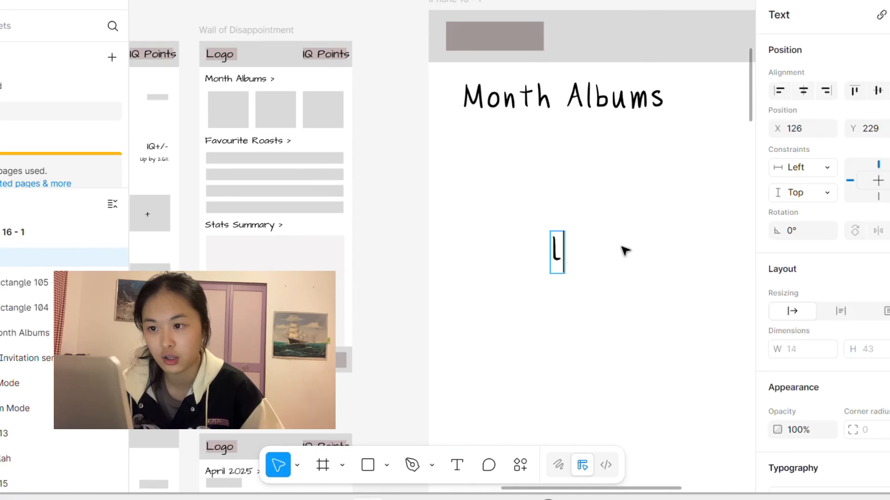
pyautogui.write('ogo')
pyautogui.press('Escape')
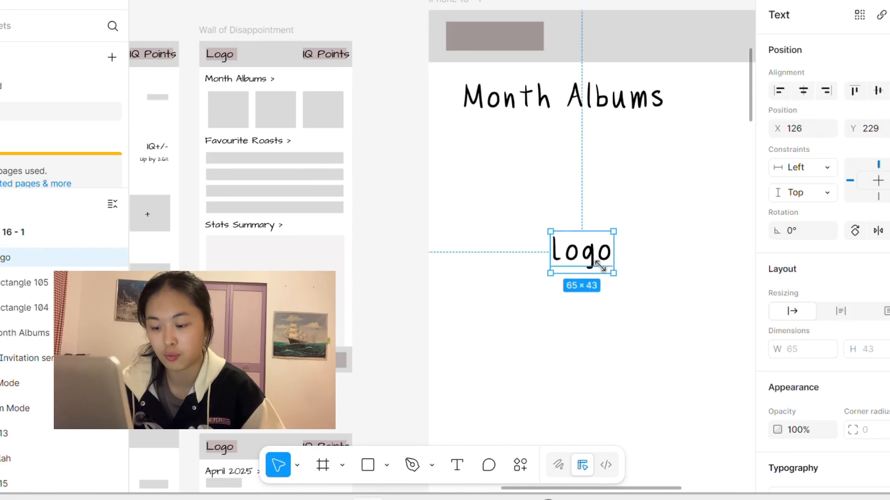
# Step: Centre the logo text on the header's brownish-grey rectangle at about 39 × 26, and select the text and rectangle together
pyautogui.moveTo(597, 259); pyautogui.dragTo(512, 45)
pyautogui.doubleClick(512, 45)
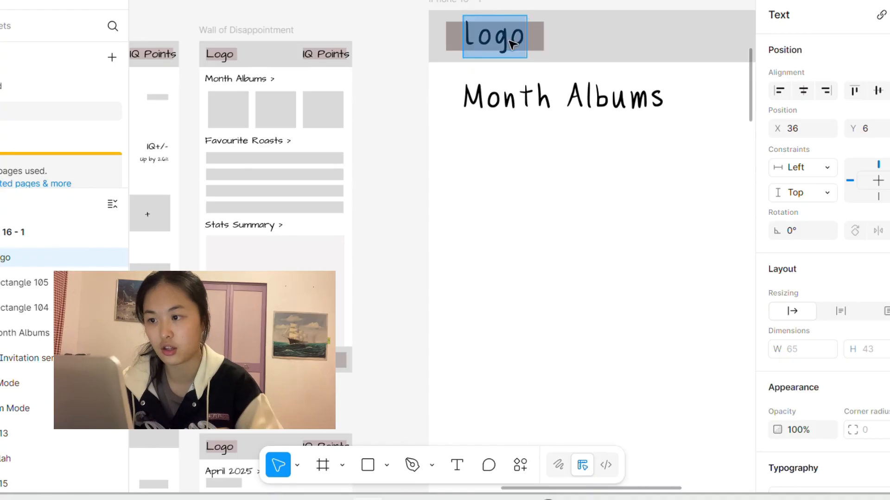
pyautogui.scroll(-7, 849, 366)
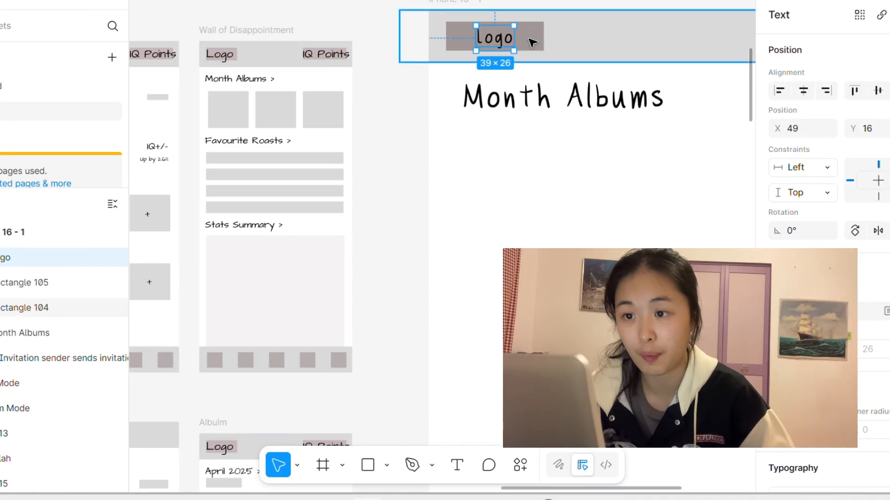
pyautogui.keyDown('shift'); pyautogui.click(530, 43); pyautogui.keyUp('shift')
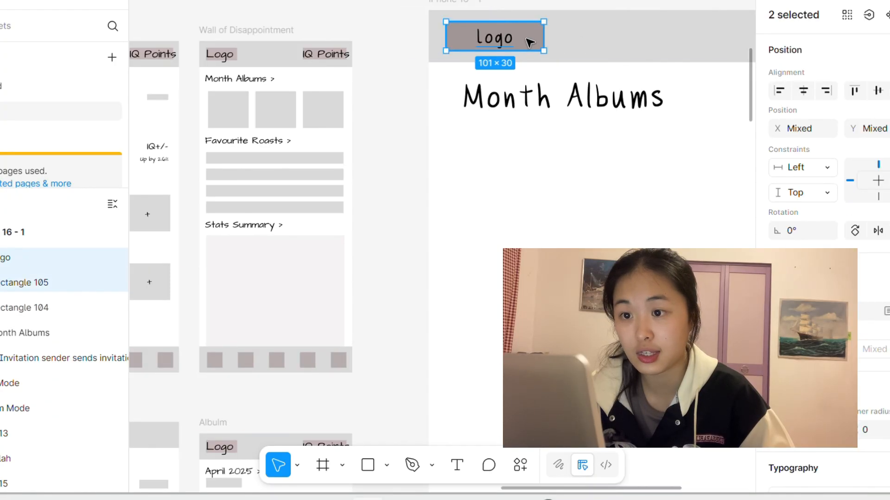
# Step: Duplicate the logo text together with its brownish-grey rectangle and move the copy to the opposite end of the header bar
pyautogui.click(564, 216)
pyautogui.click(498, 42)
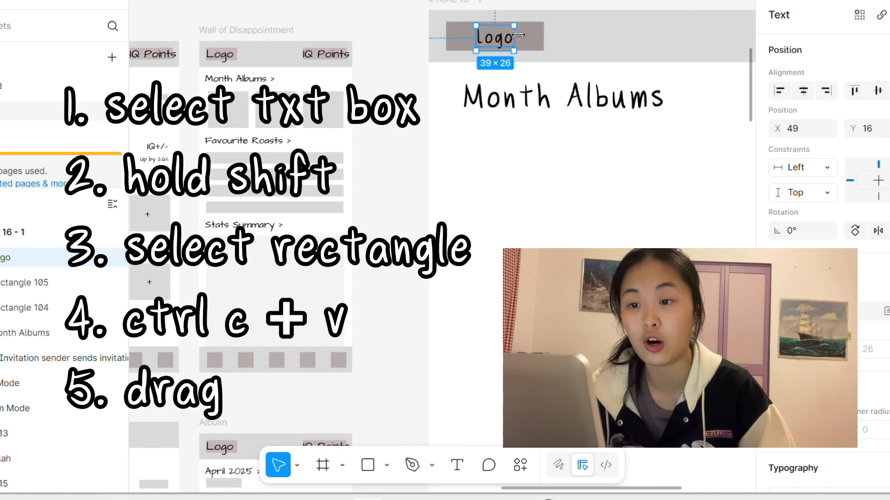
pyautogui.keyDown('shift'); pyautogui.click(536, 43); pyautogui.keyUp('shift')
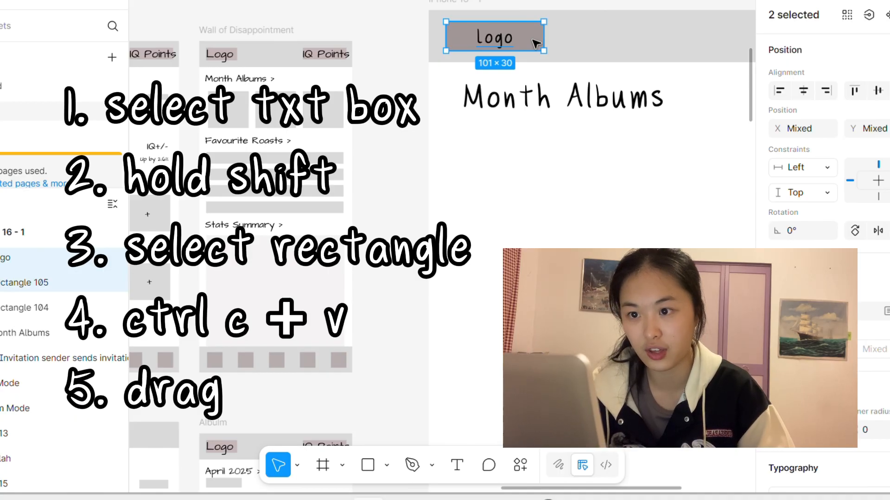
pyautogui.hotkey('ctrl', 'v')
pyautogui.hscroll(5, 536, 44)
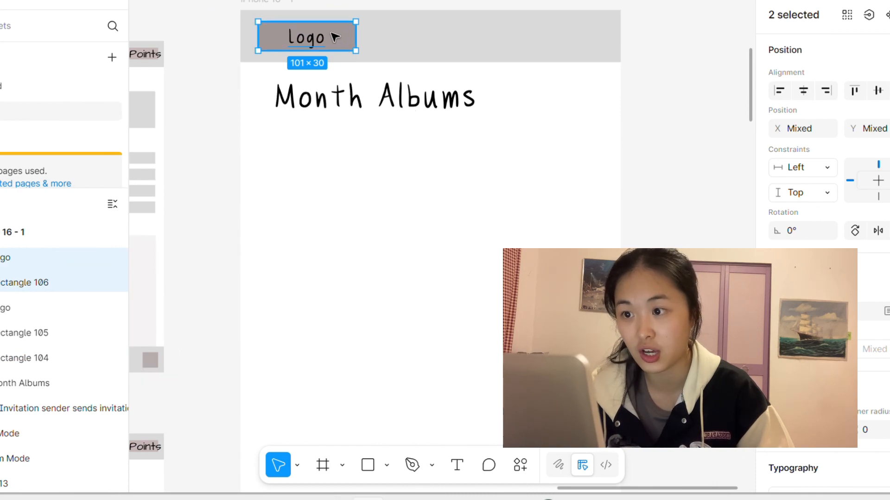
pyautogui.moveTo(327, 38); pyautogui.dragTo(575, 38)
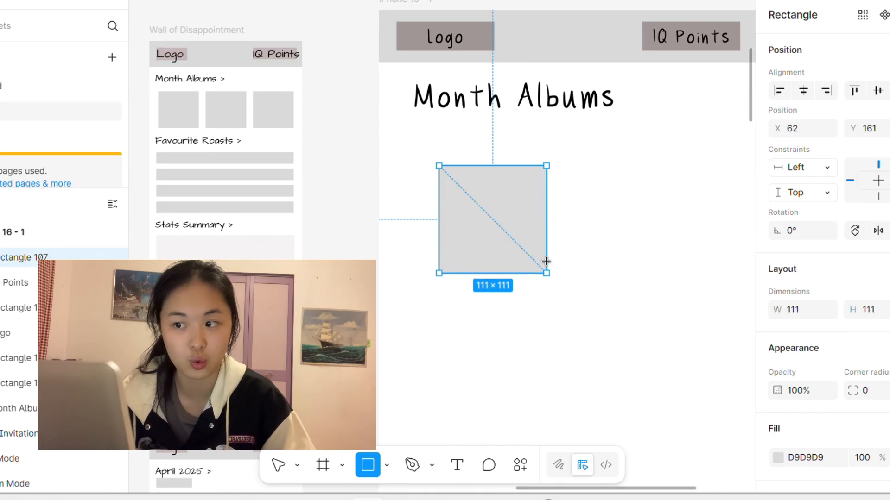
# Step: Place the grey square under the Month Albums heading at X 34, Y 125 and resize it to 106 × 106
pyautogui.press('v')
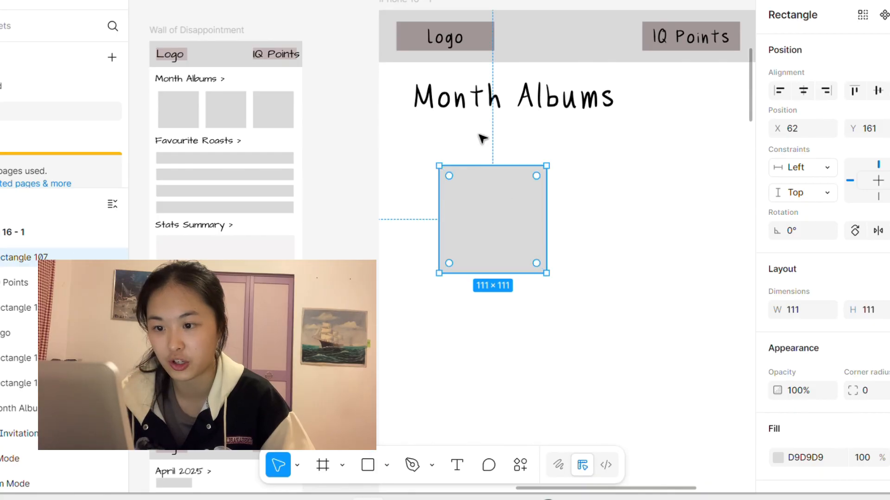
pyautogui.click(605, 234)
pyautogui.moveTo(471, 234); pyautogui.dragTo(445, 201)
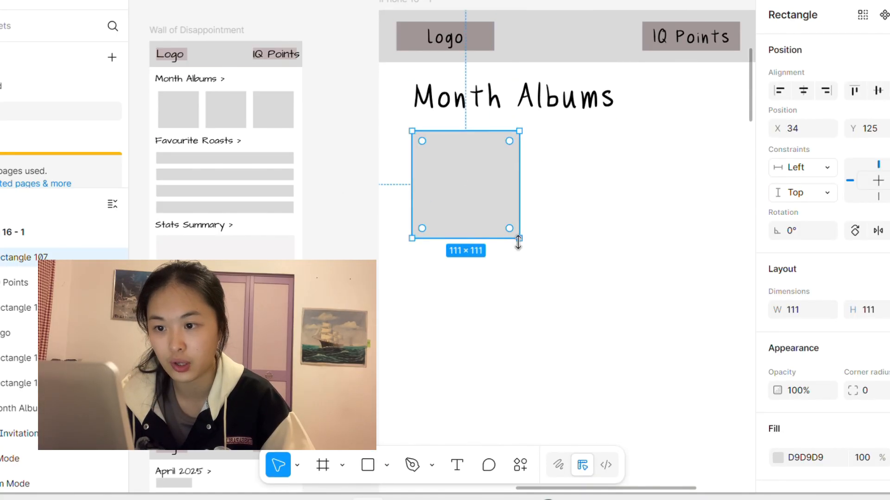
pyautogui.moveTo(519, 238)
pyautogui.mouseDown()
pyautogui.moveTo(490, 223)
pyautogui.moveTo(460, 180)
pyautogui.moveTo(514, 234)
pyautogui.mouseUp()
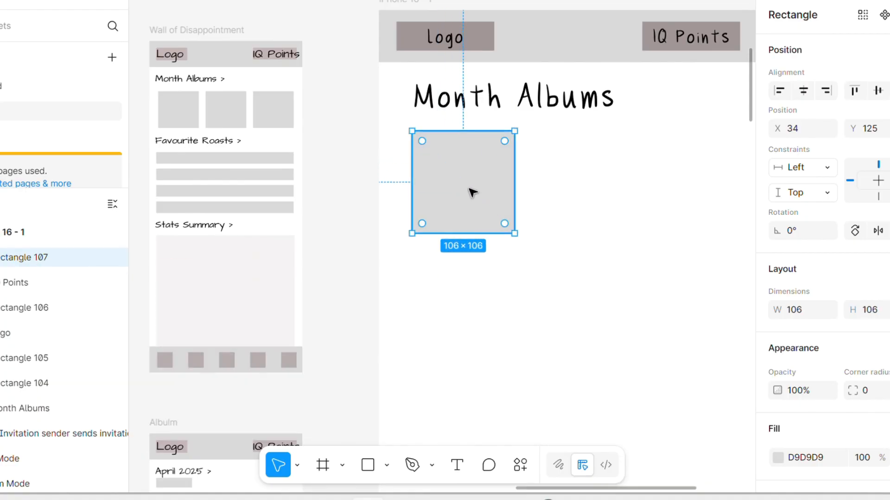
# Step: Duplicate the 106 × 106 square twice to form an evenly spaced row of three beneath the Month Albums heading
pyautogui.moveTo(472, 192); pyautogui.dragTo(588, 193)
pyautogui.hotkey('ctrl', 'd')
pyautogui.click(608, 374)
pyautogui.hscroll(1, 608, 373)
pyautogui.click(515, 199)
pyautogui.hscroll(-3, 471, 274)
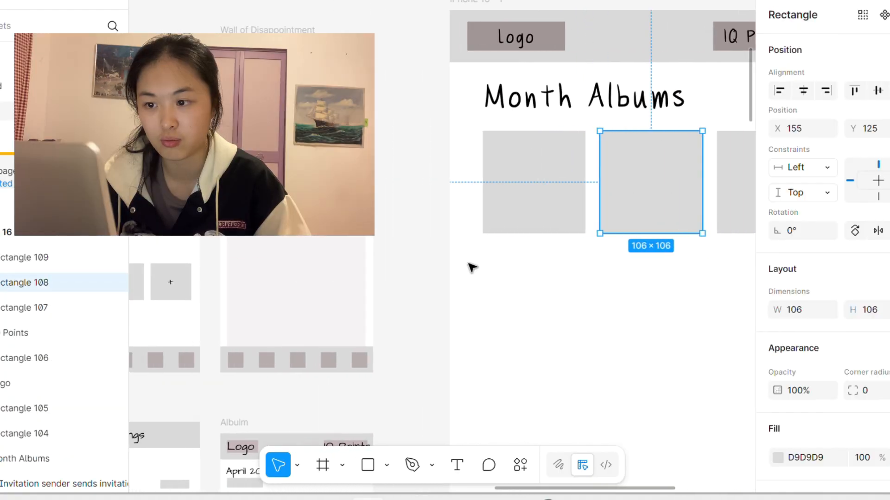
# Step: Move the Month Albums heading closer to the frame's left edge, to X 13
pyautogui.hscroll(2, 471, 267)
pyautogui.click(486, 104)
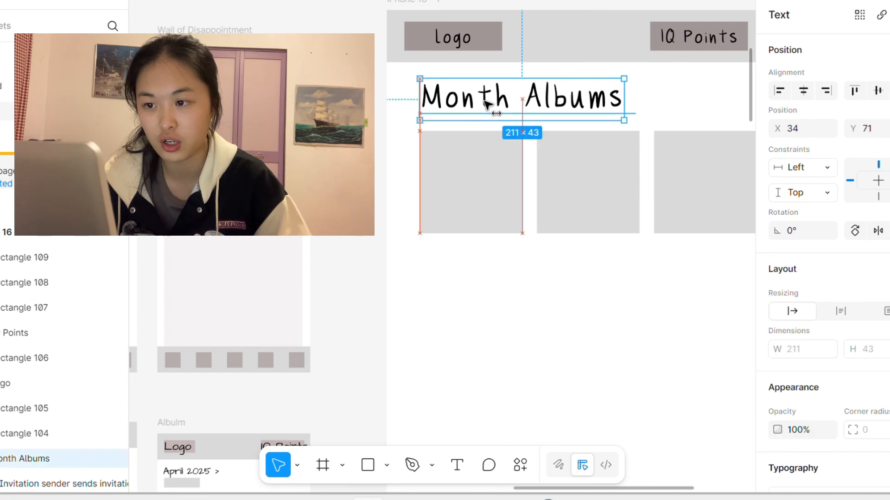
pyautogui.moveTo(486, 104); pyautogui.dragTo(466, 104)
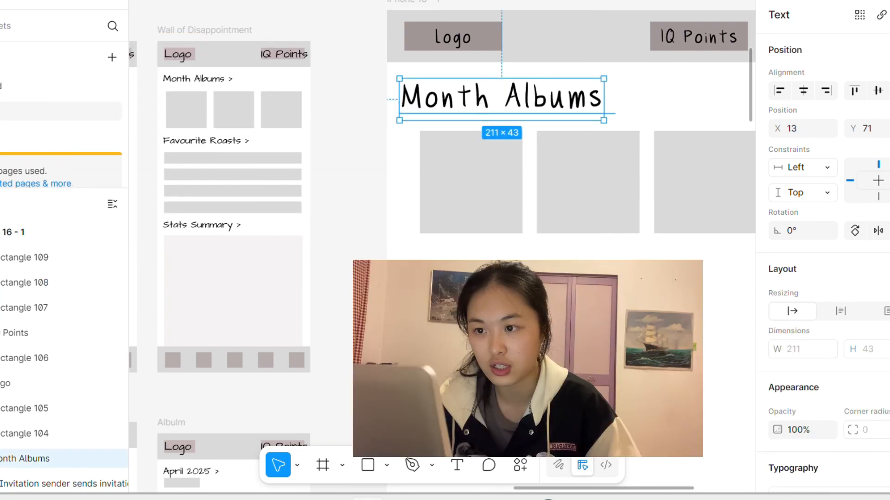
pyautogui.click(446, 126)
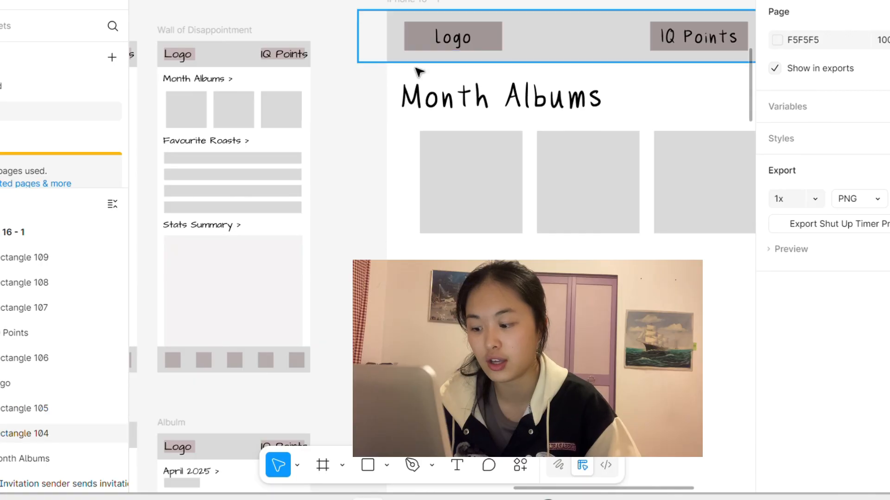
# Step: Left-align the logo's brownish-grey rectangle with the Month Albums heading
pyautogui.click(414, 32)
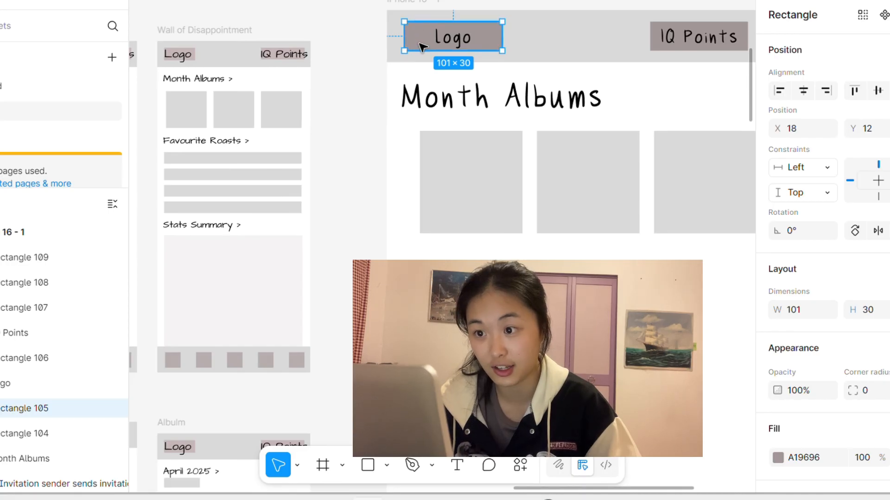
pyautogui.keyDown('shift'); pyautogui.click(424, 101); pyautogui.keyUp('shift')
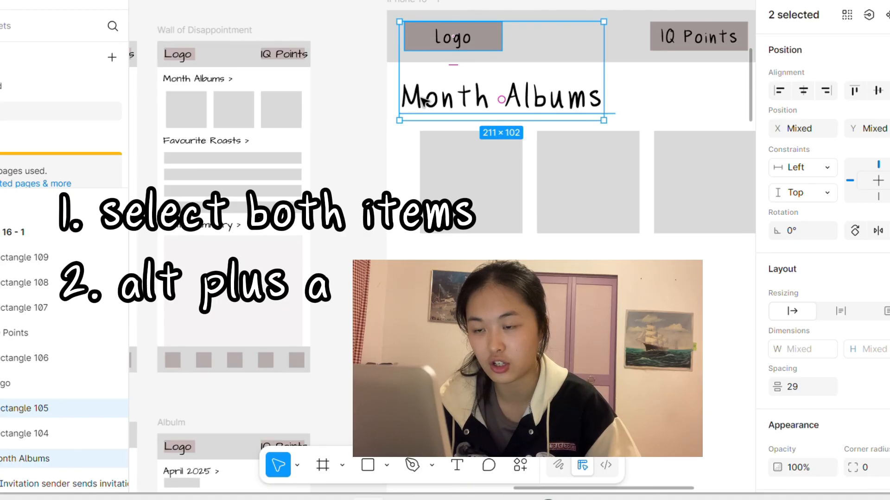
pyautogui.hotkey('alt', 'a')
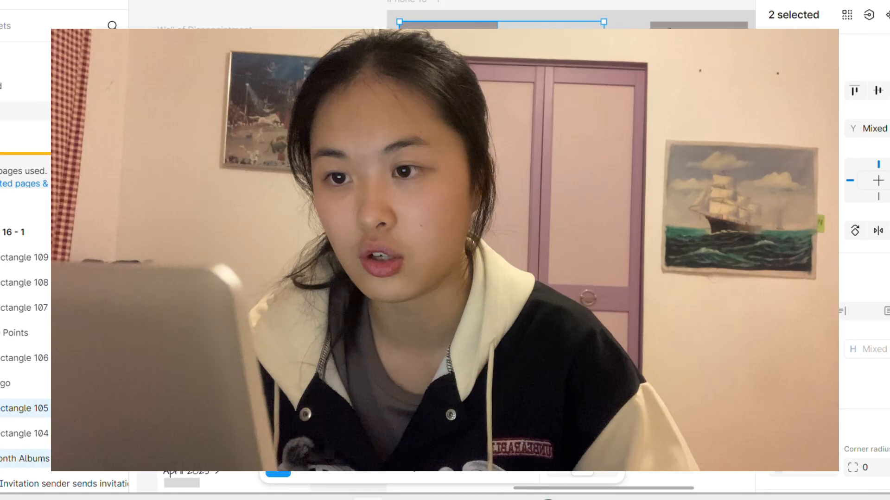
pyautogui.click(410, 236)
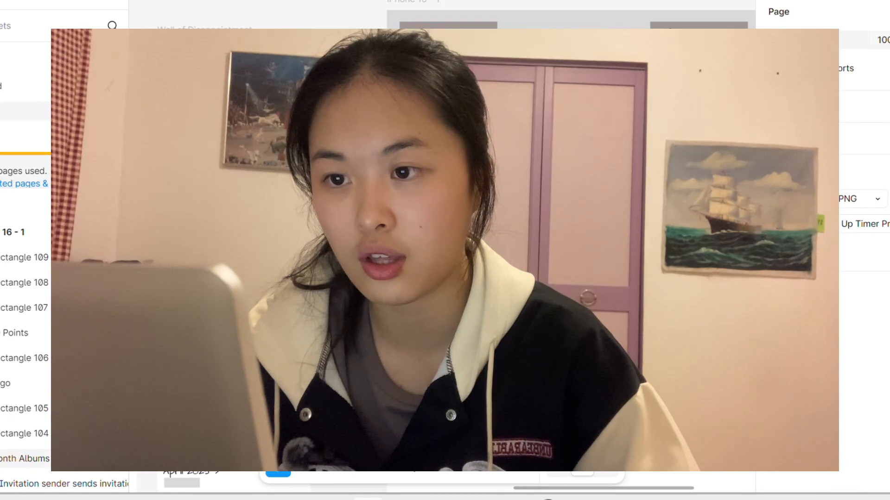
# Step: Shift the logo text slightly left so it is centred on its realigned rectangle
pyautogui.click(453, 38)
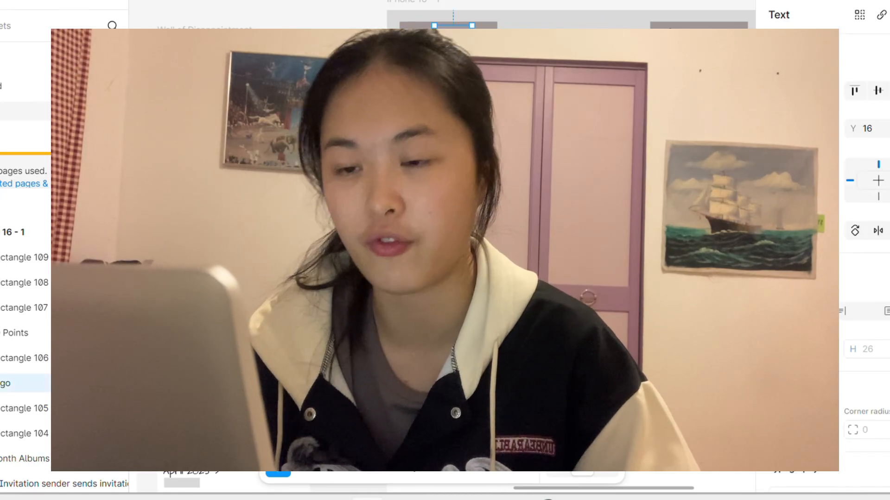
pyautogui.moveTo(453, 38); pyautogui.dragTo(448, 38)
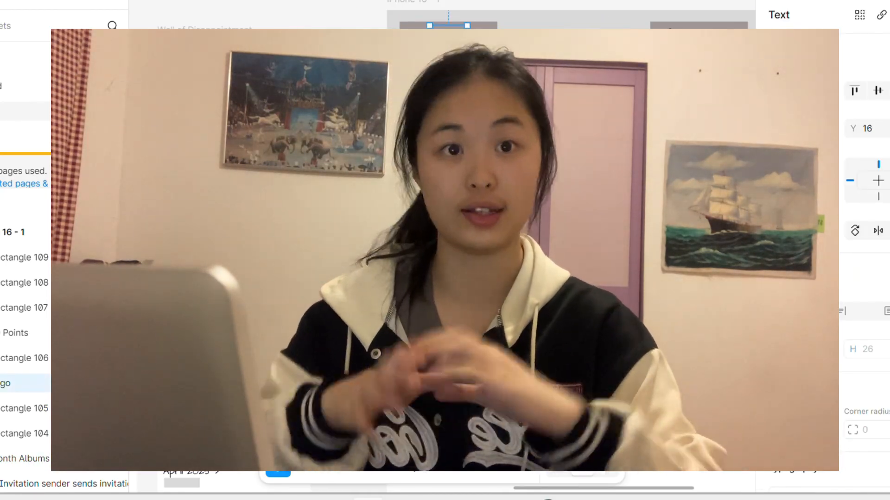
pyautogui.press('Escape')
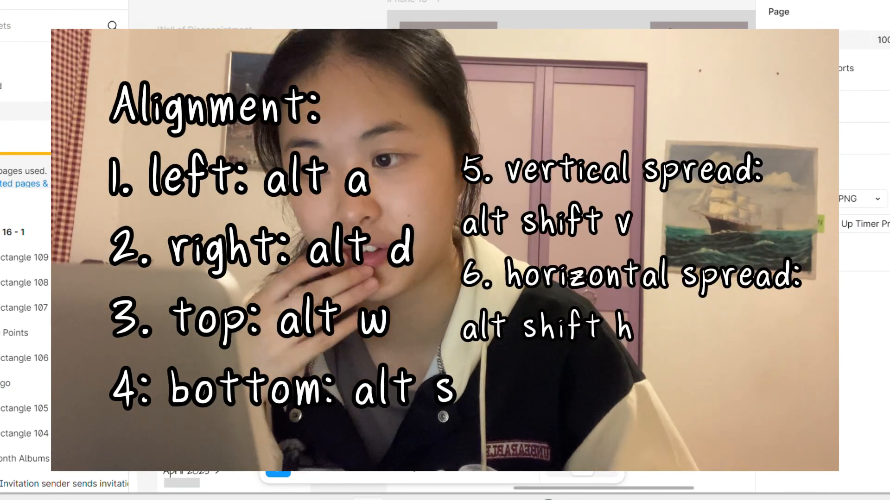
# Step: Spread the three squares across the frame and add a Favourite Roasts section with four grey bars below them
pyautogui.keyDown('shift'); pyautogui.click(470, 218); pyautogui.keyUp('shift')
pyautogui.hscroll(-3, 495, 217)
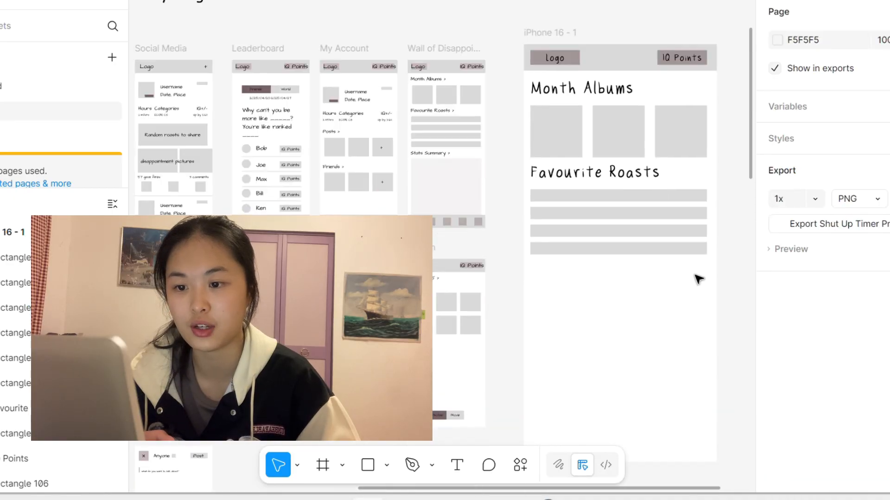
pyautogui.hscroll(3, 596, 272)
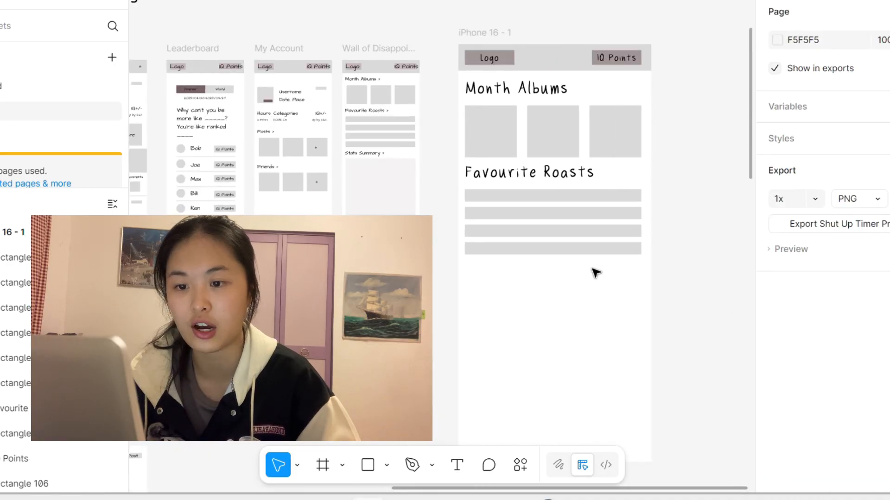
# Step: Add a Stats Summary heading below the bars with a large pale grey panel under it
pyautogui.scroll(5, 480, 104)
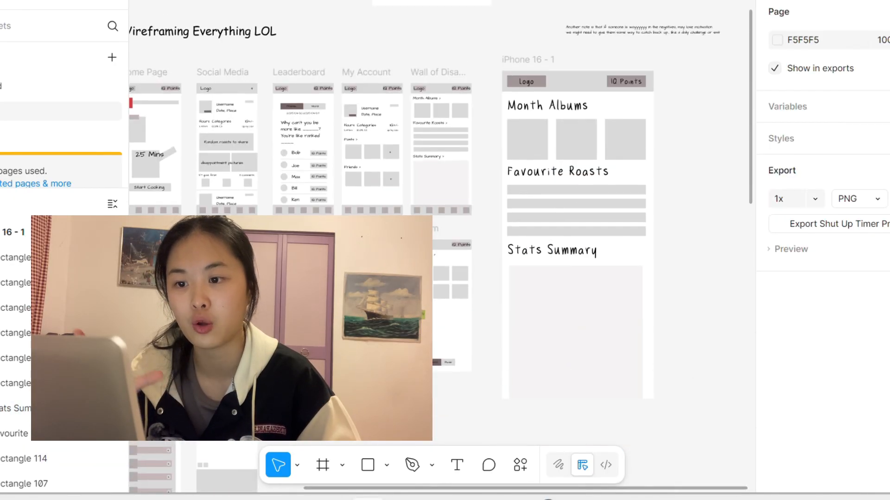
pyautogui.rightClick(648, 268)
pyautogui.moveTo(649, 81); pyautogui.dragTo(606, 406)
pyautogui.click(644, 266)
# Step: Add a grey bar at the foot of the frame with a 38 × 38 square filled 766262 at its left end
pyautogui.rightClick(643, 266)
pyautogui.click(693, 125)
pyautogui.scroll(5, 587, 397)
pyautogui.press('r')
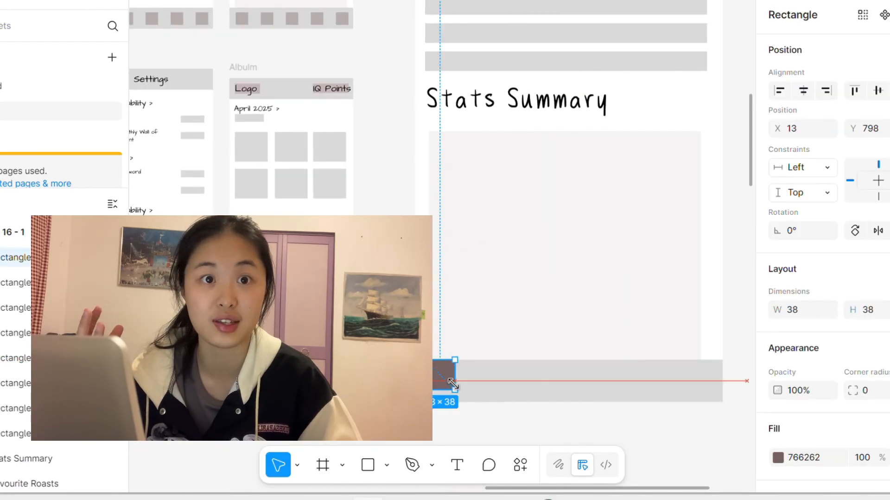